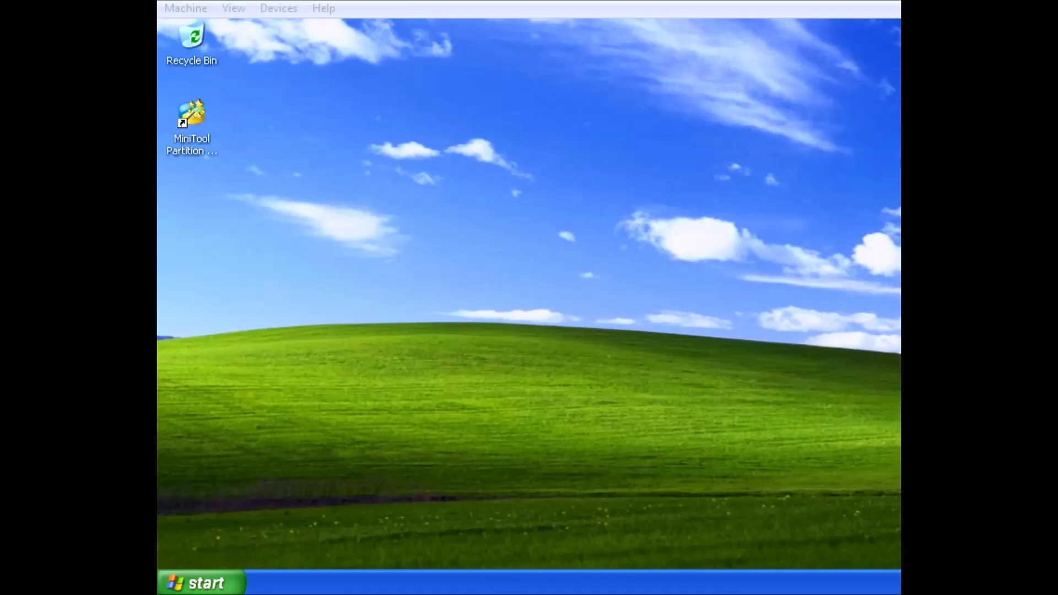
# Check the C: partition in Computer Management's Disk Management, then close the console
pyautogui.click(209, 583)
pyautogui.rightClick(441, 313)
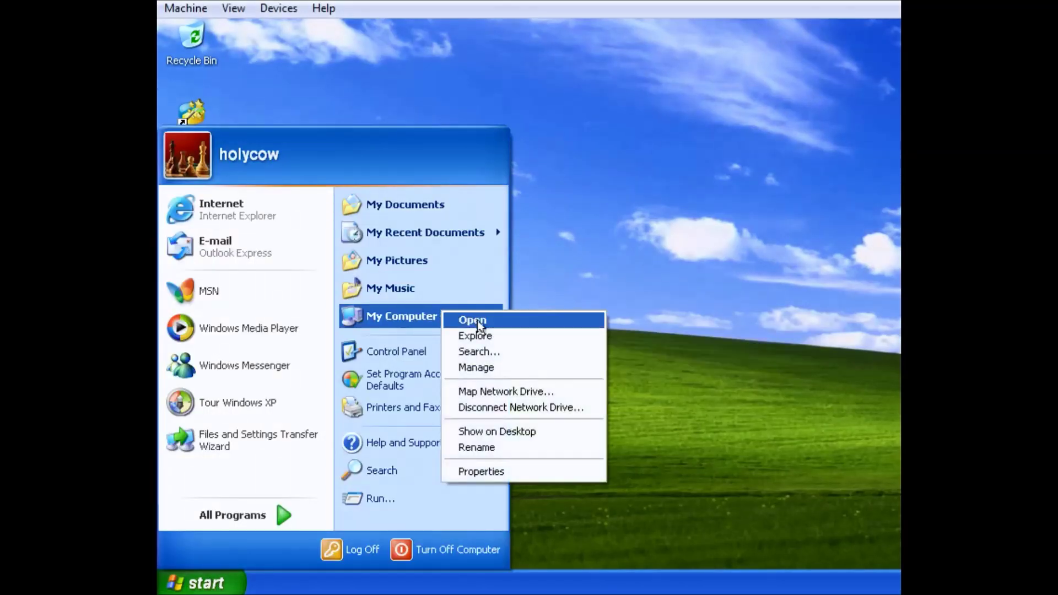
pyautogui.click(503, 366)
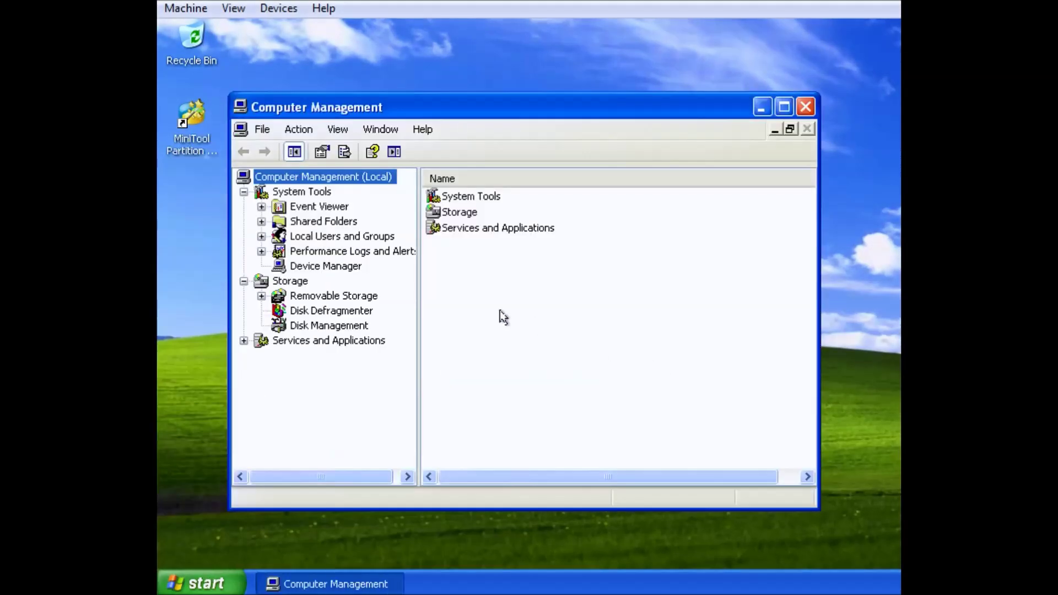
pyautogui.click(325, 325)
pyautogui.rightClick(583, 376)
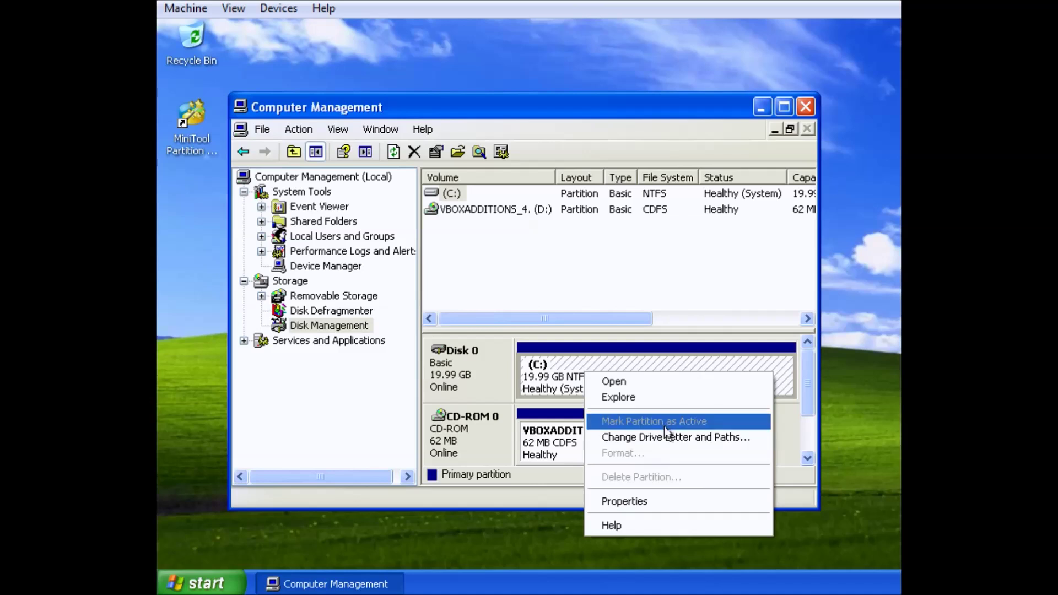
pyautogui.click(631, 324)
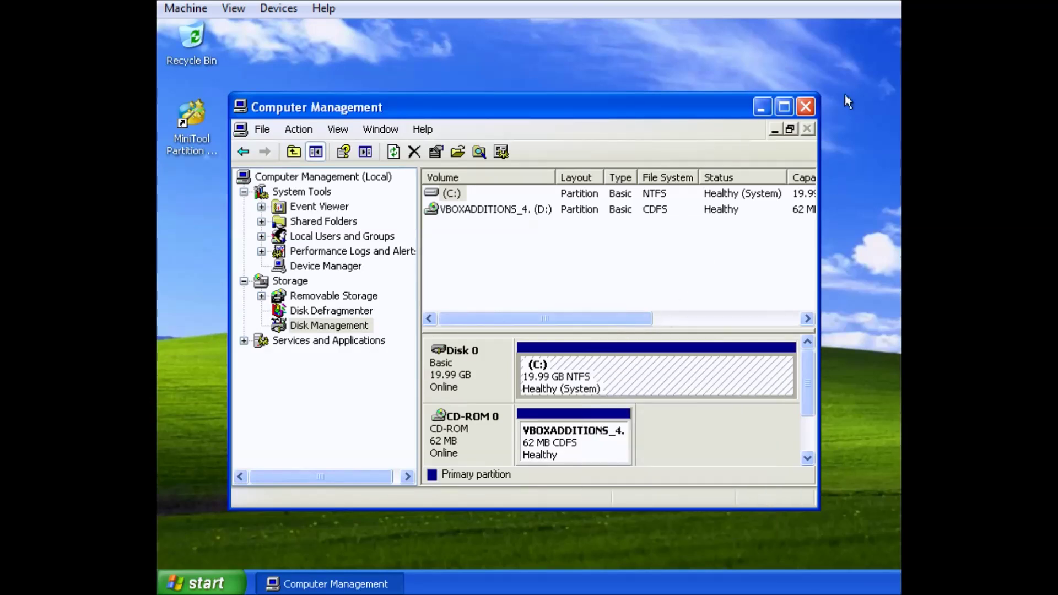
pyautogui.click(805, 108)
# Launch MiniTool Partition Wizard and select the 19.99 GB C: partition on Disk 1
pyautogui.click(212, 152)
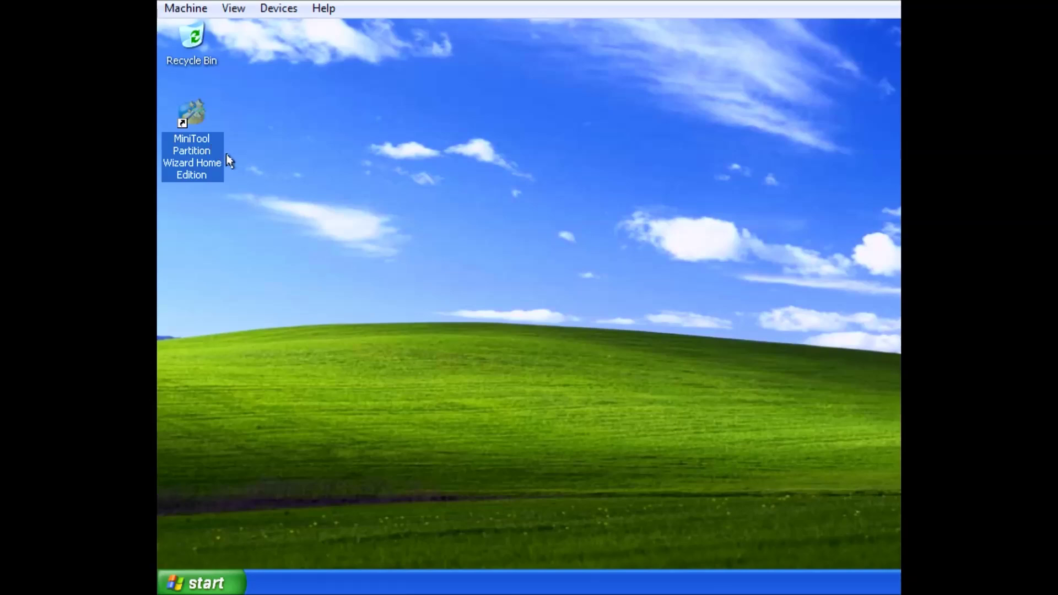
pyautogui.doubleClick(201, 141)
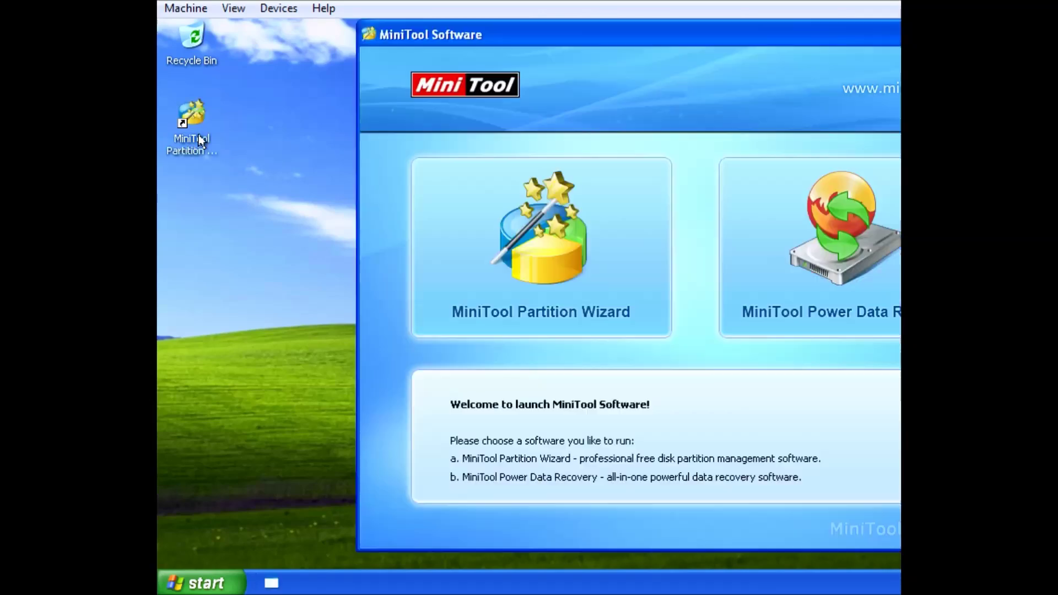
pyautogui.click(516, 272)
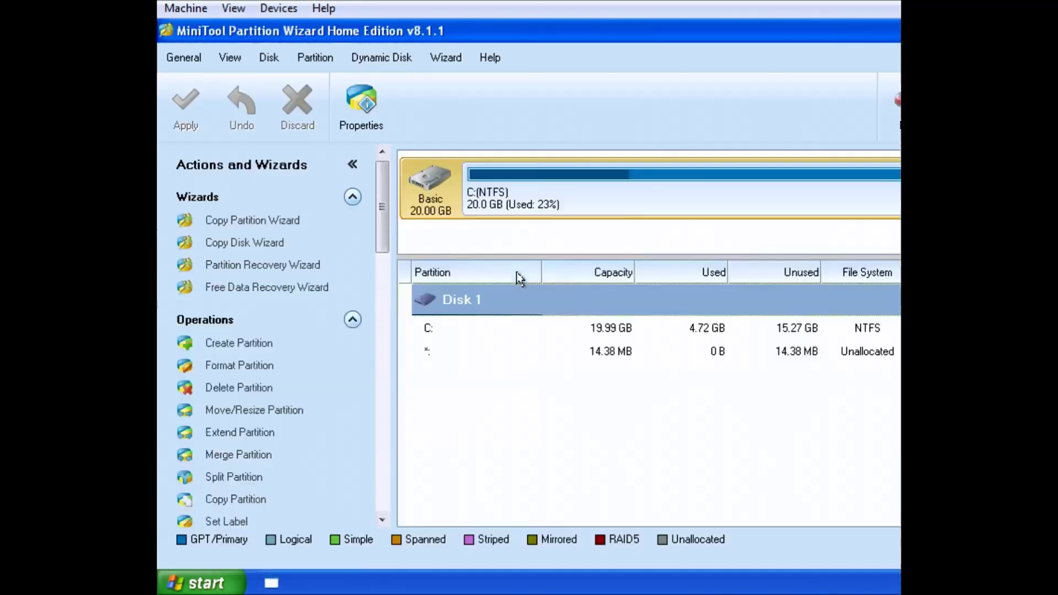
pyautogui.click(516, 272)
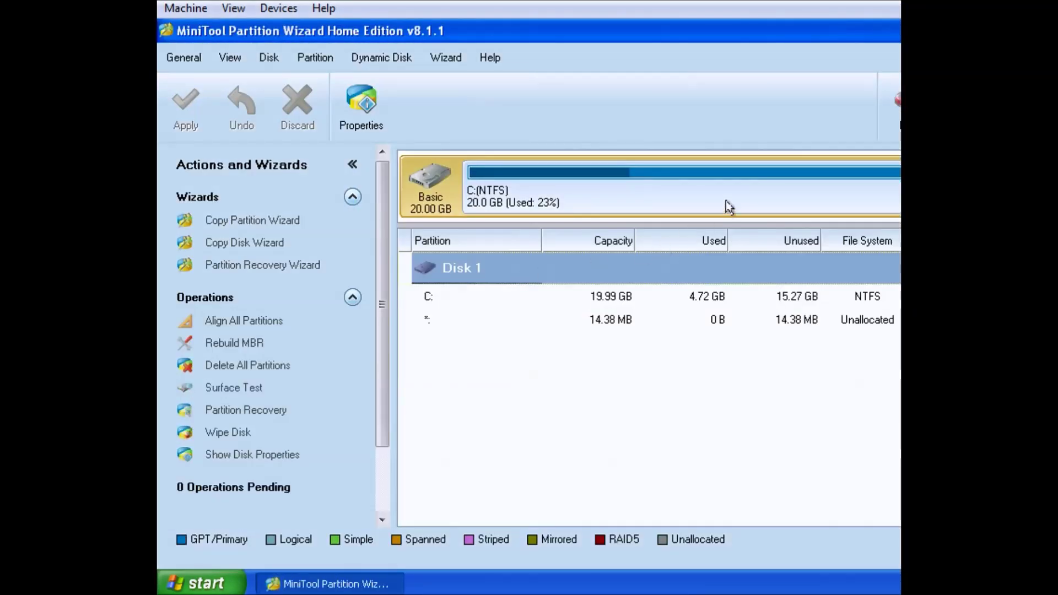
pyautogui.click(529, 197)
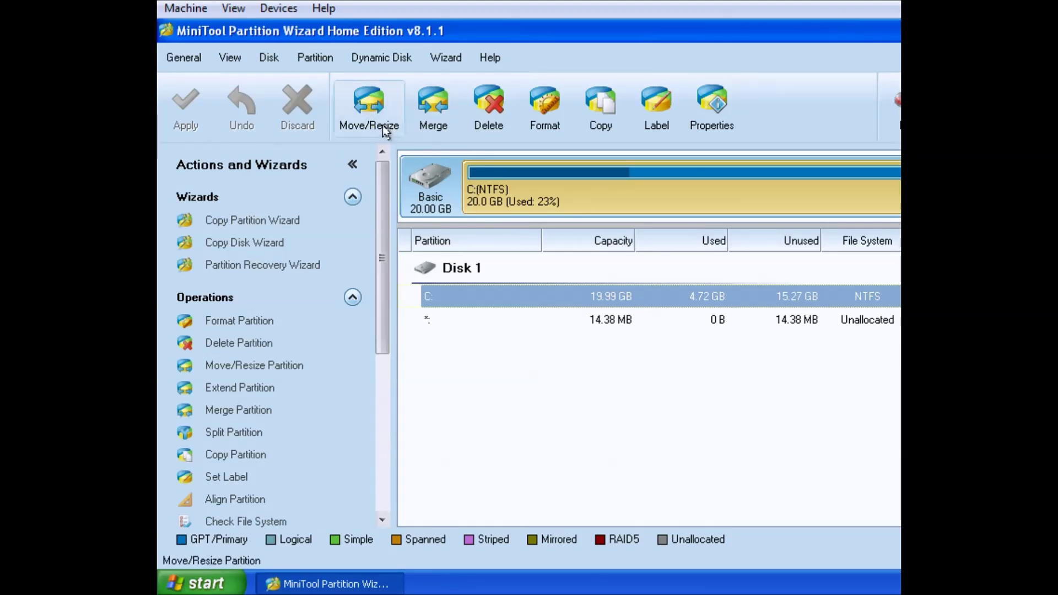
# Shrink C: to about 9.94 GB without applying the change yet
pyautogui.click(382, 124)
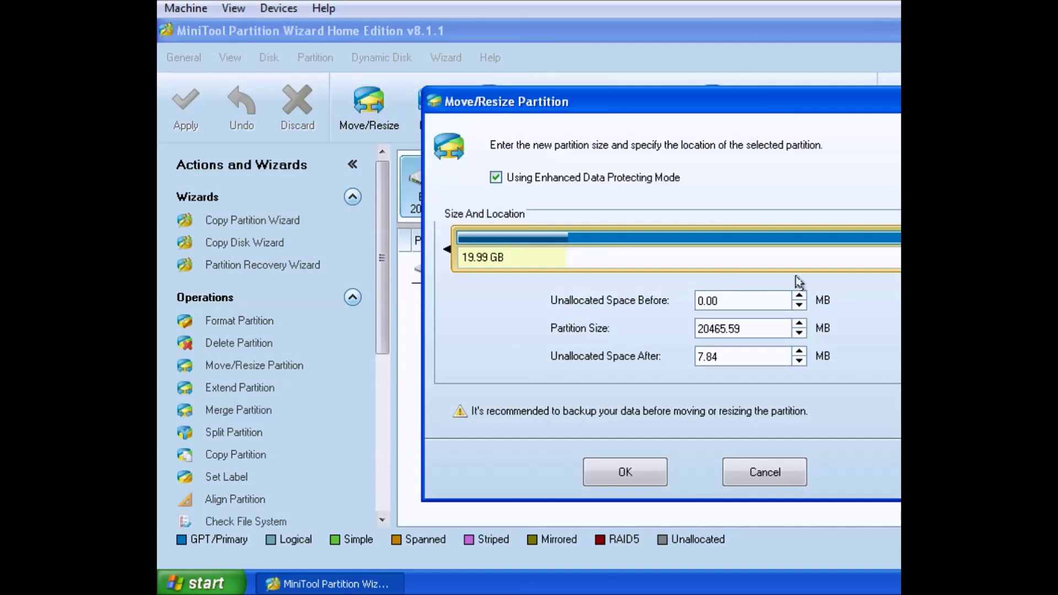
pyautogui.moveTo(899, 245); pyautogui.dragTo(696, 244)
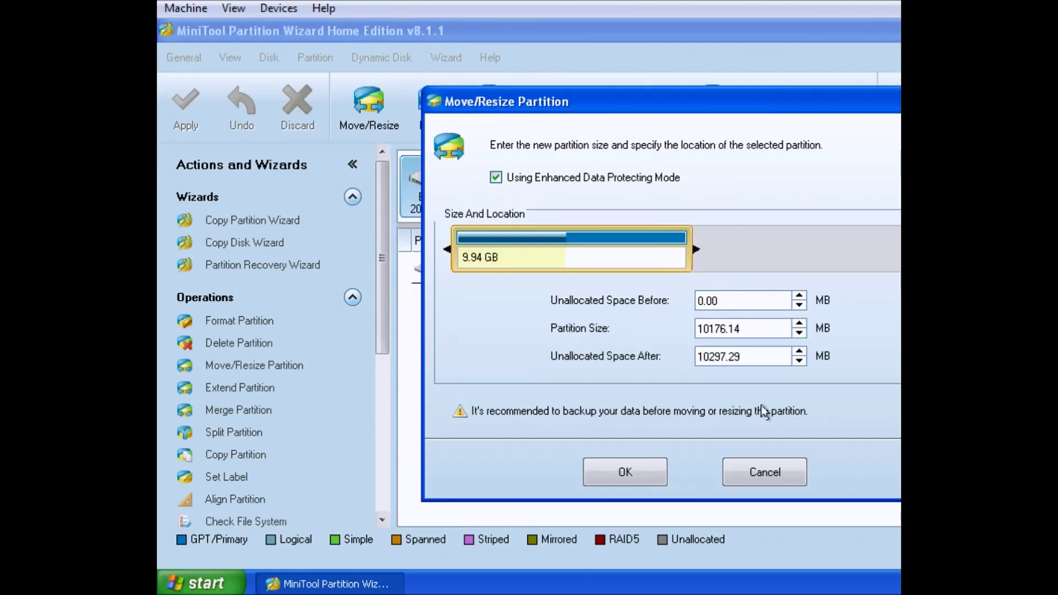
pyautogui.click(643, 474)
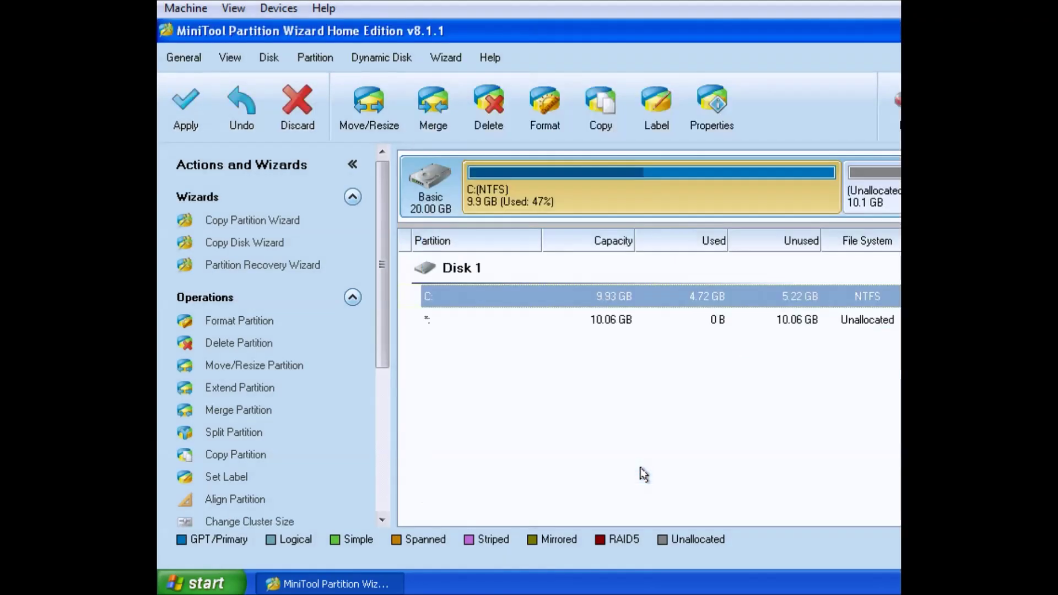
pyautogui.click(187, 107)
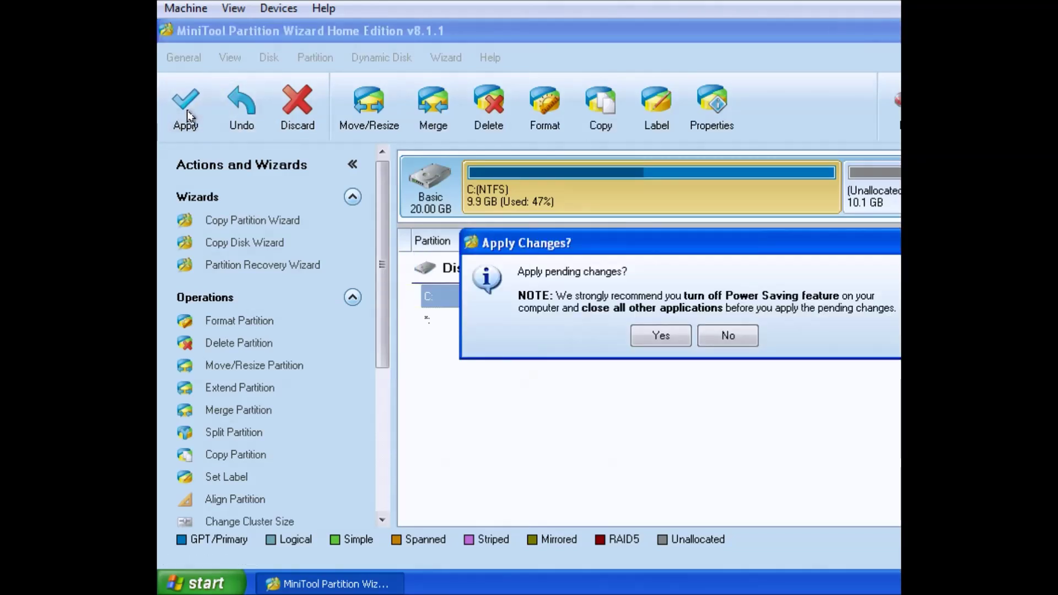
pyautogui.click(727, 338)
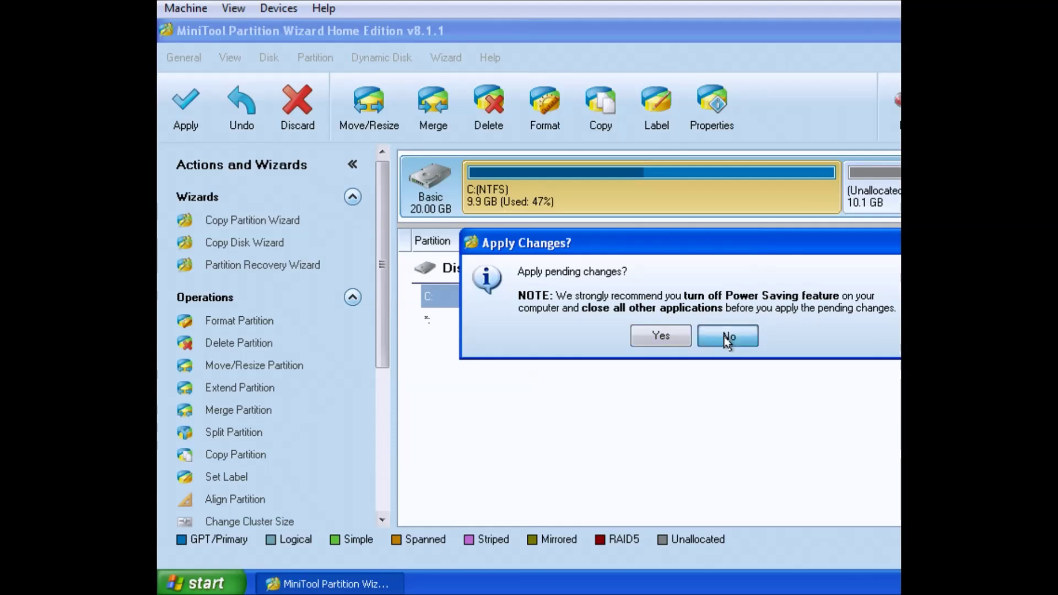
# Shrink C: further to 8.71 GB, leaving 11.29 GB unallocated, and apply the changes
pyautogui.click(376, 129)
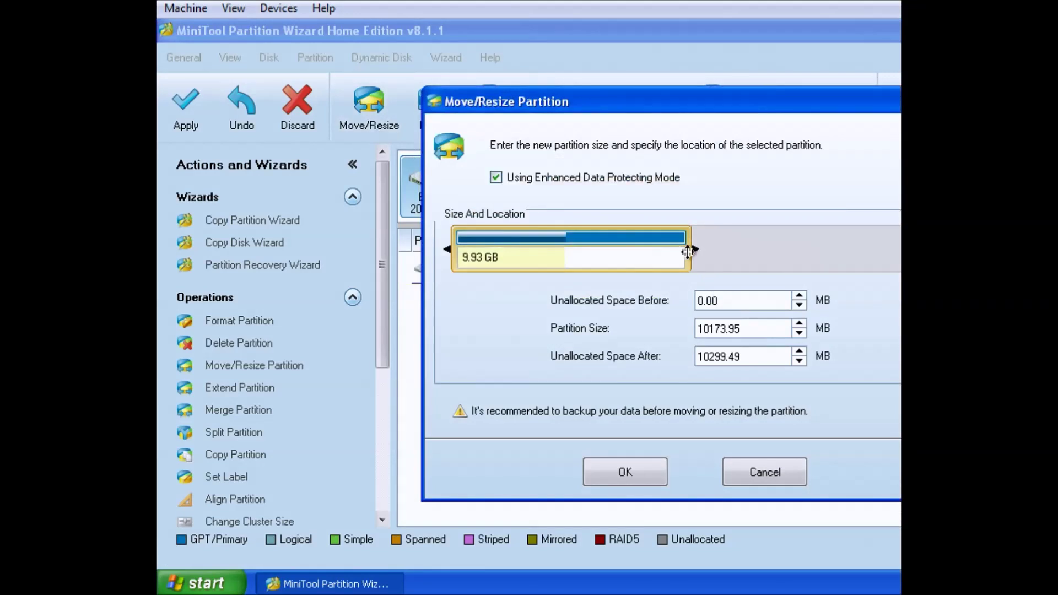
pyautogui.moveTo(691, 247); pyautogui.dragTo(668, 246)
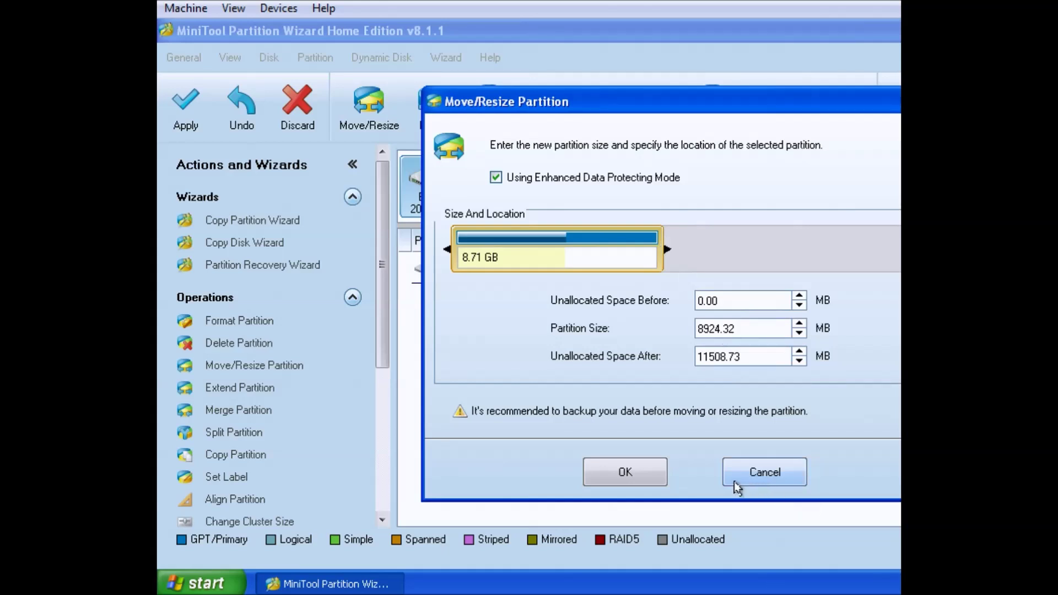
pyautogui.click(624, 472)
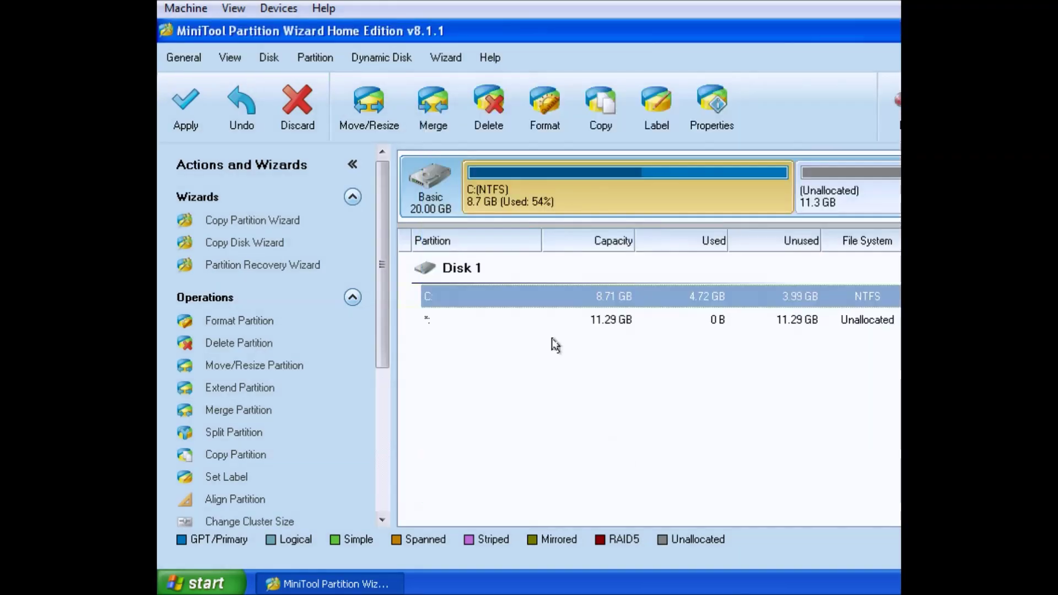
pyautogui.click(192, 109)
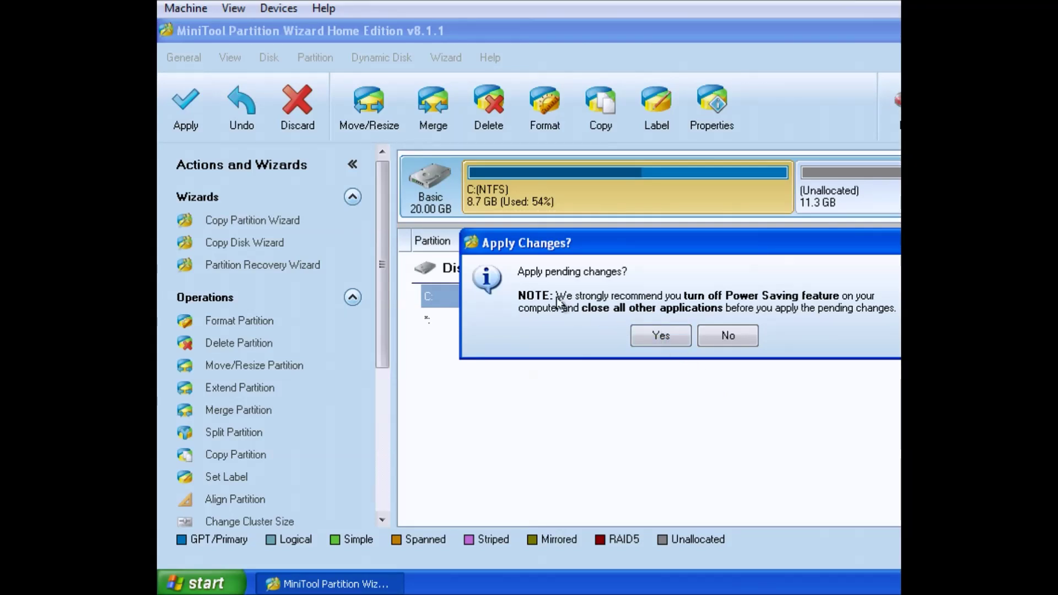
# Confirm applying the C: resize and restart Windows so it finishes in boot mode
pyautogui.click(661, 333)
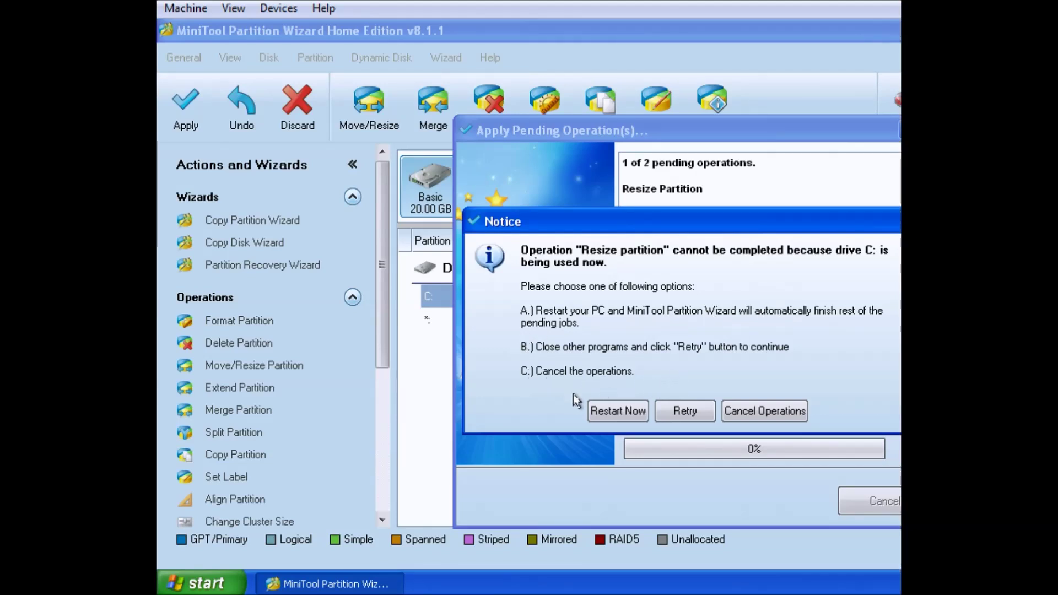
pyautogui.click(621, 414)
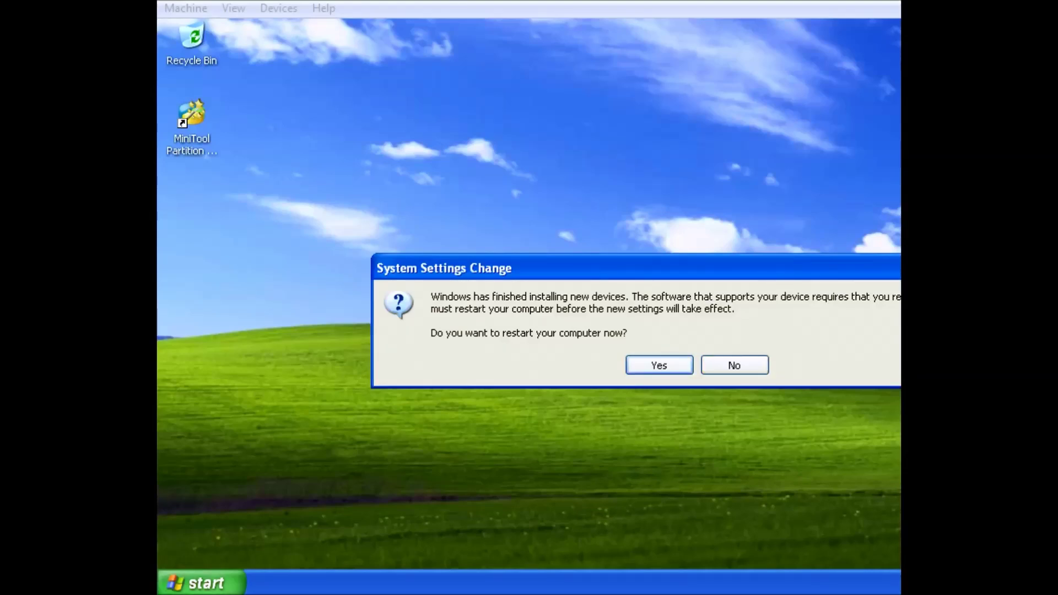
# Accept the System Settings Change prompt to restart Windows XP for the new devices
pyautogui.click(201, 583)
pyautogui.click(408, 317)
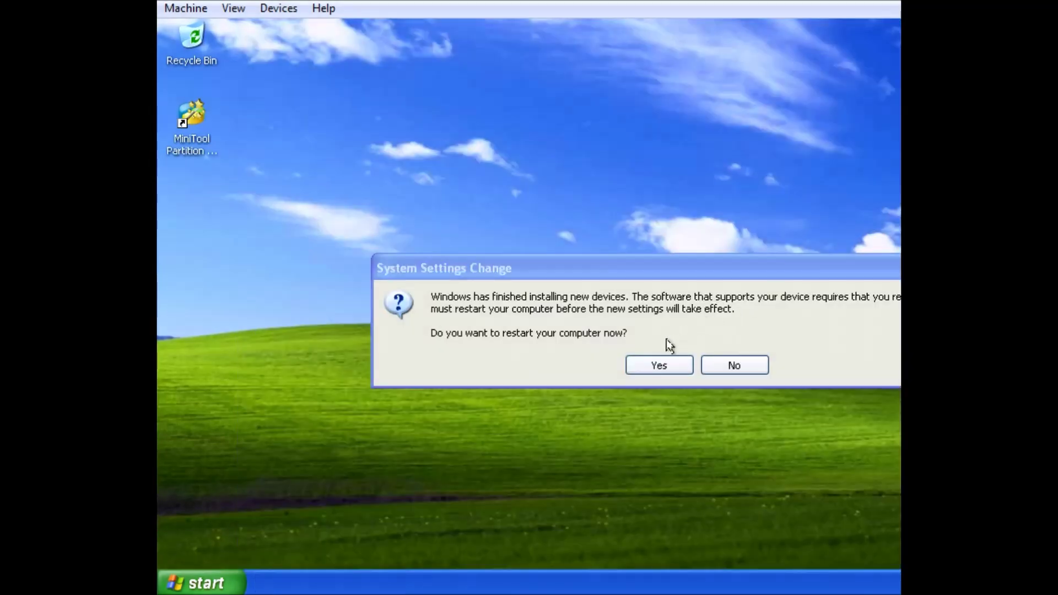
pyautogui.click(659, 364)
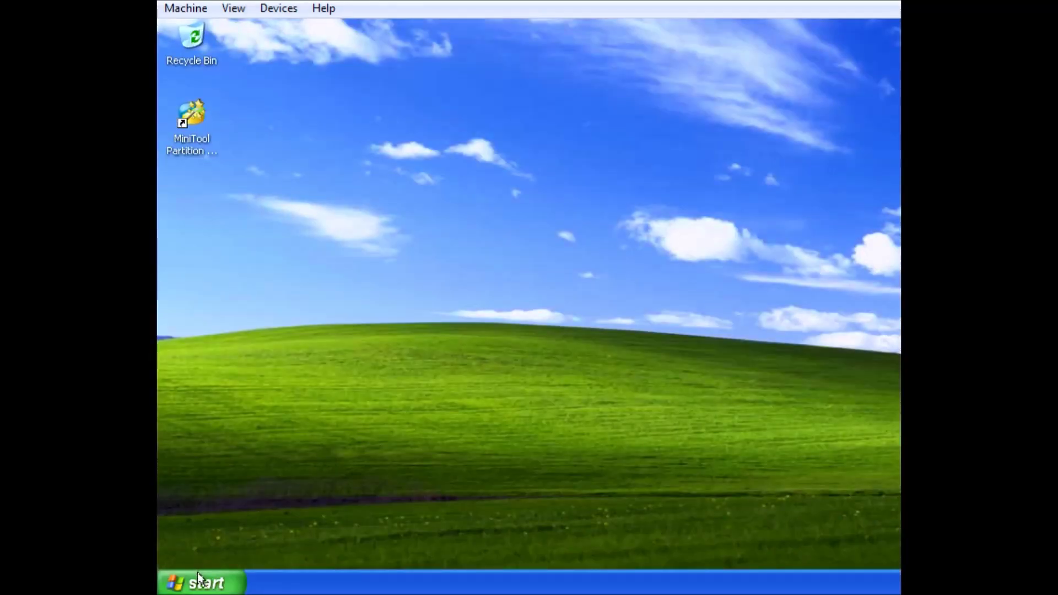
# Verify in Disk Management that C: is 8.71 GB with 11.28 GB unallocated, then close it
pyautogui.click(199, 581)
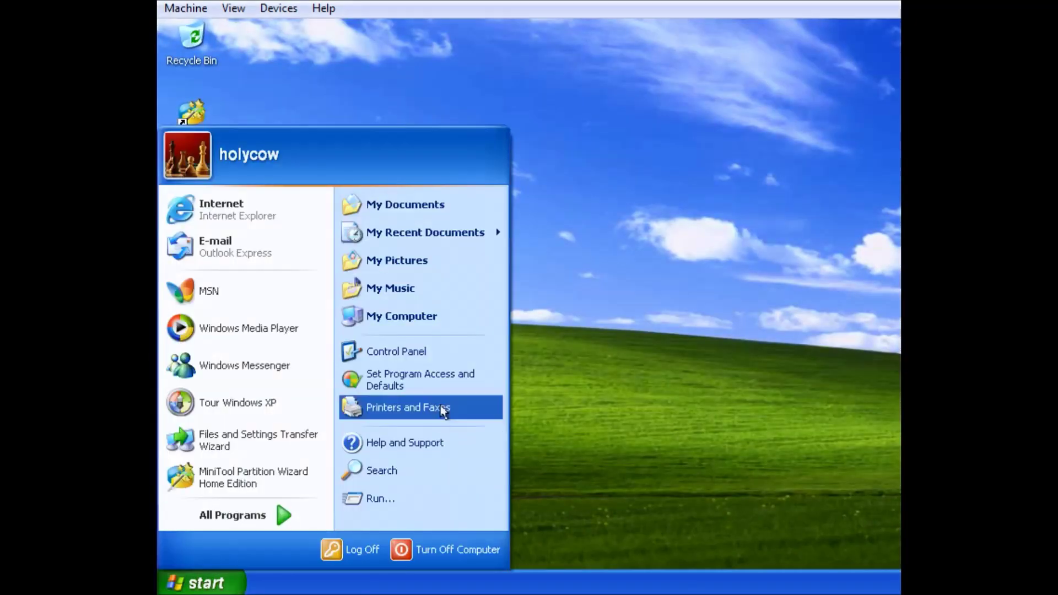
pyautogui.rightClick(414, 314)
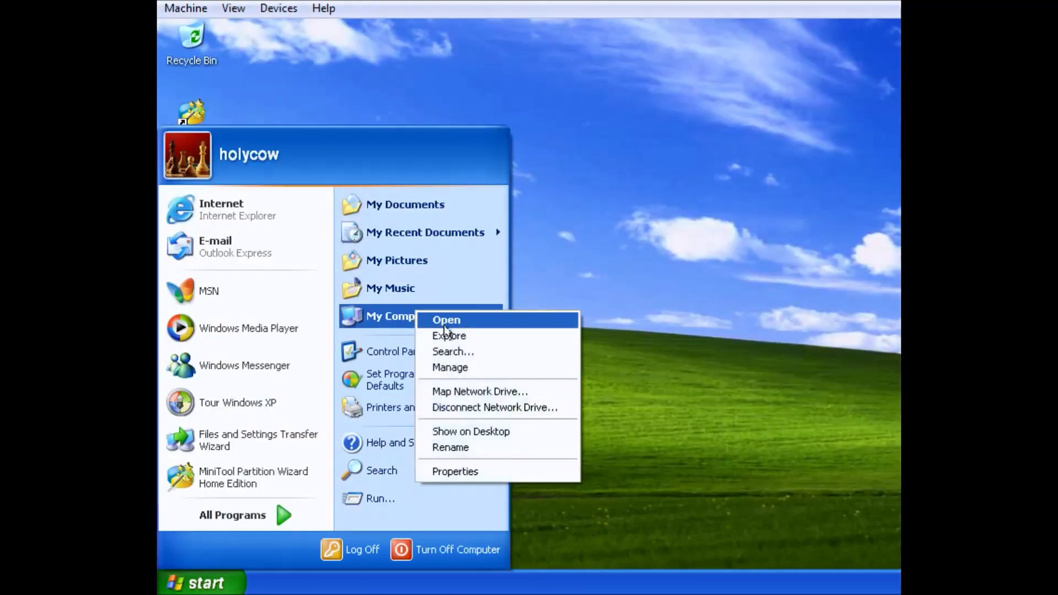
pyautogui.click(470, 366)
pyautogui.click(312, 325)
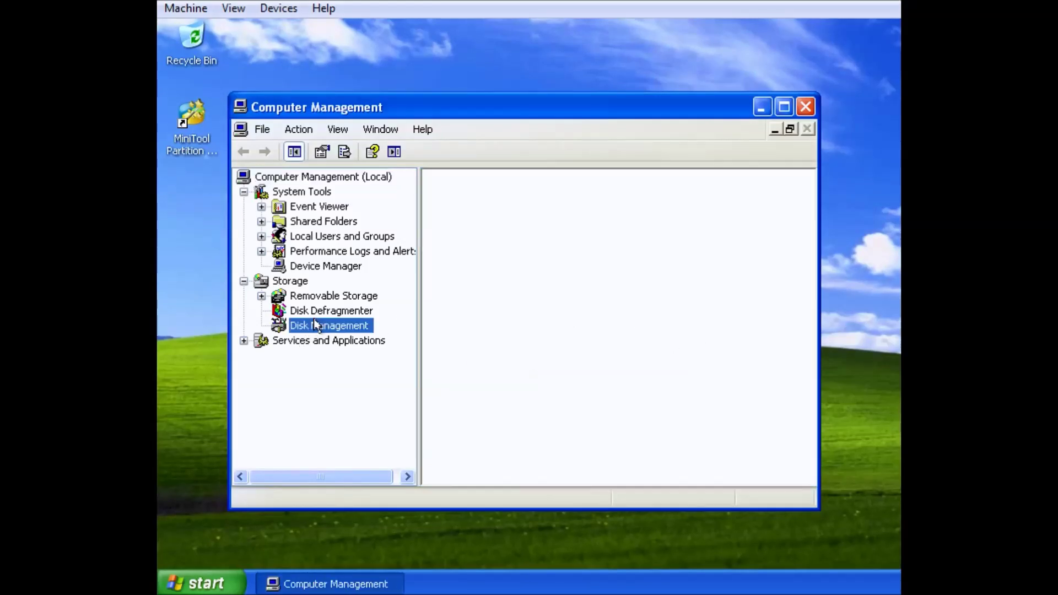
pyautogui.click(693, 379)
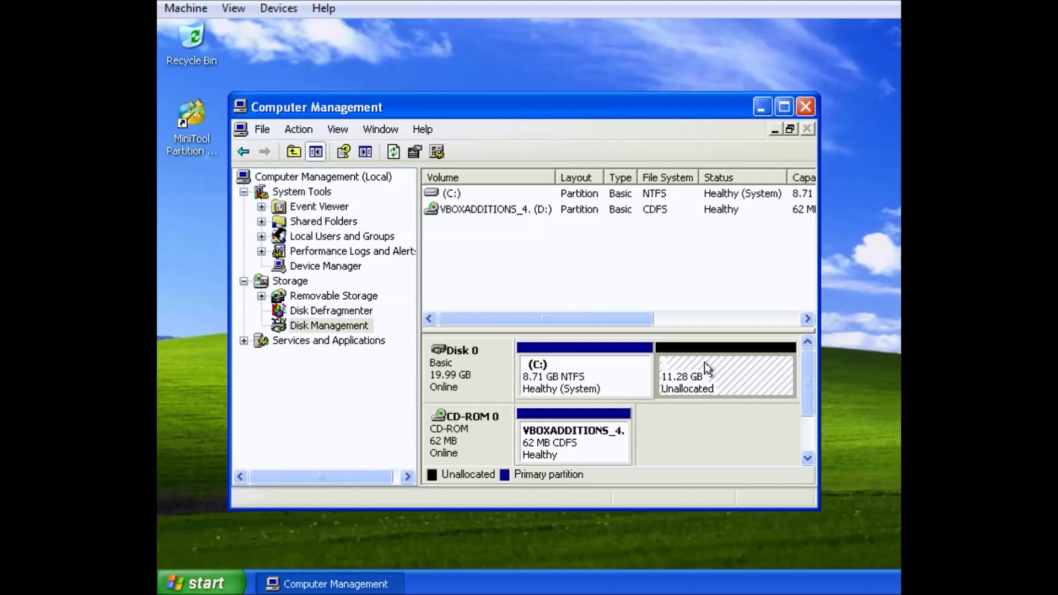
pyautogui.rightClick(706, 368)
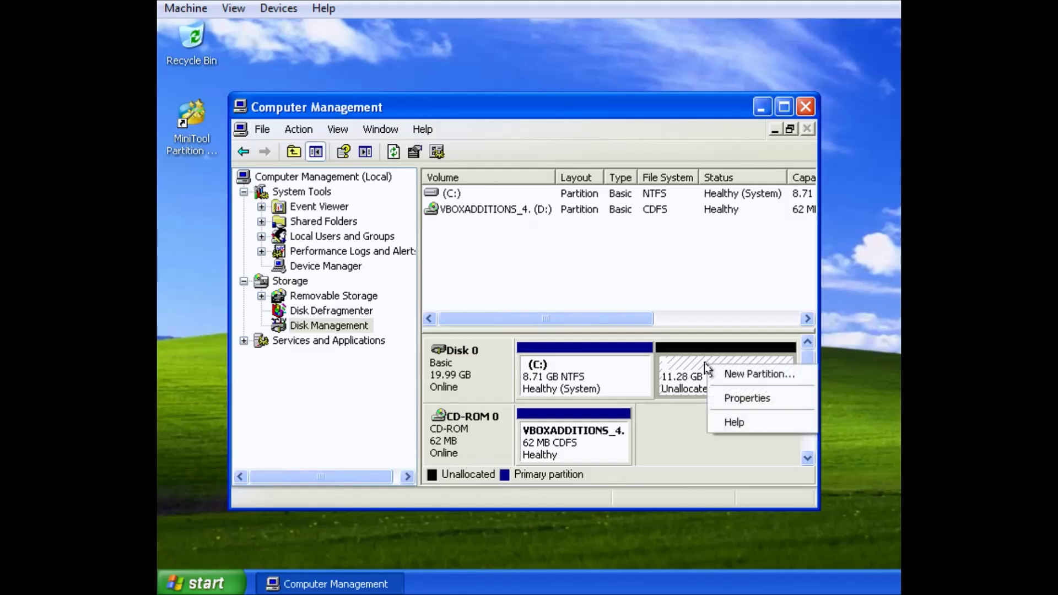
pyautogui.click(676, 391)
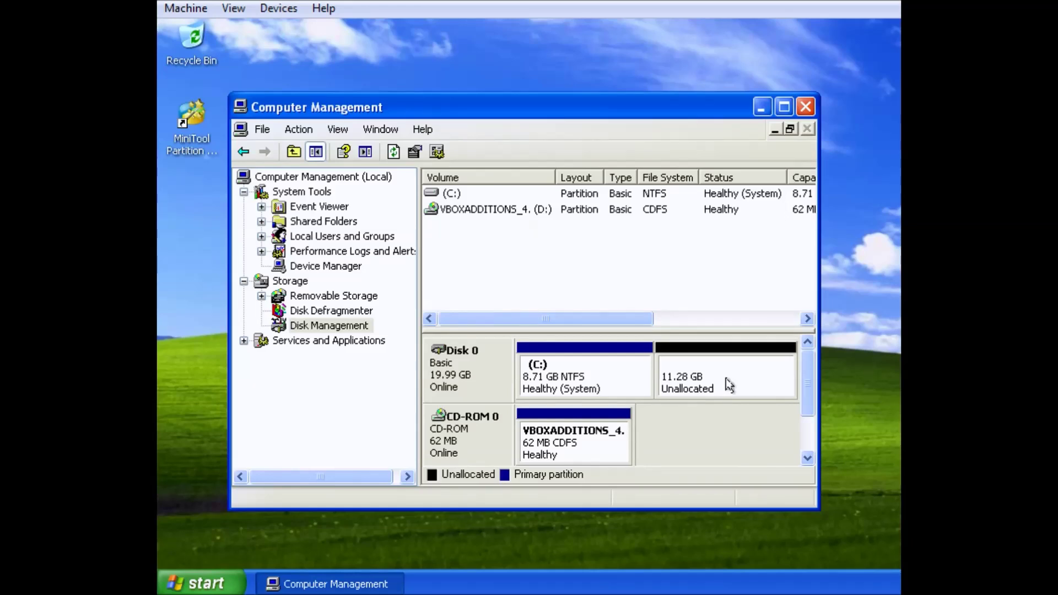
pyautogui.click(805, 107)
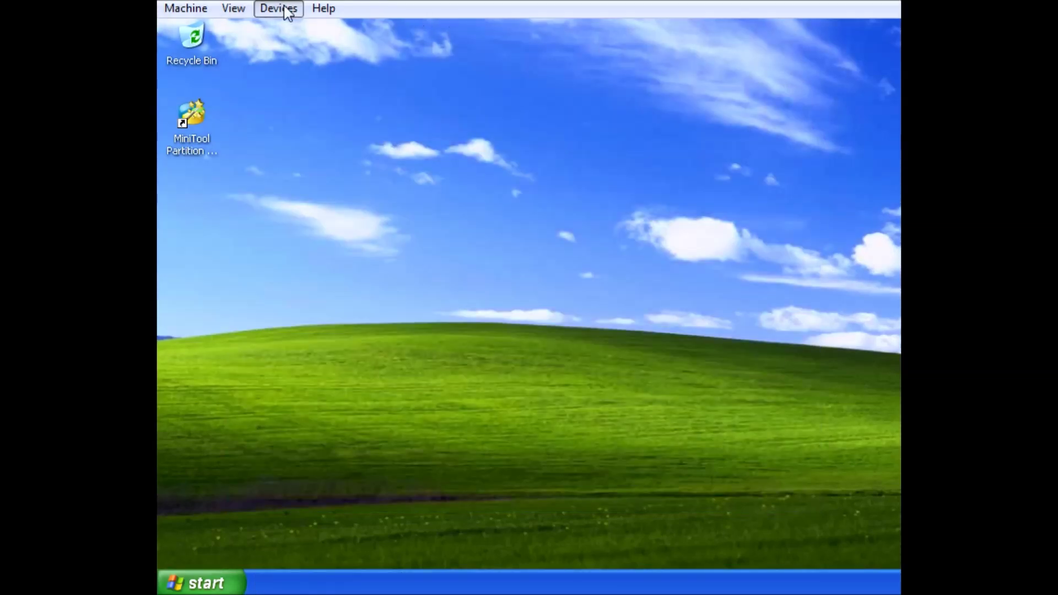
# Restart Windows XP so the VM boots into the Lubuntu disc's language menu
pyautogui.click(226, 583)
pyautogui.click(436, 550)
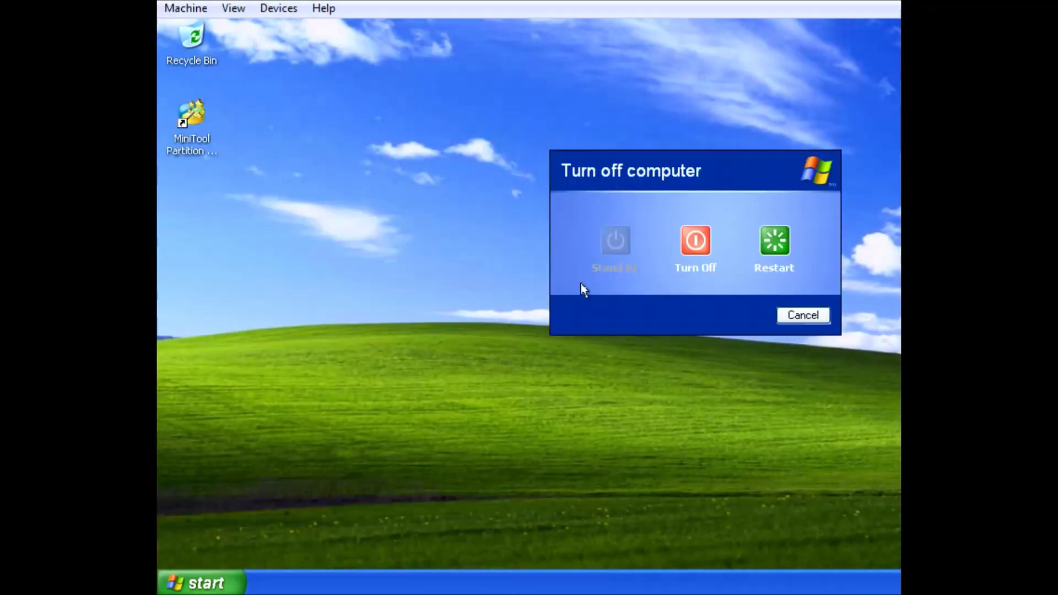
pyautogui.click(778, 252)
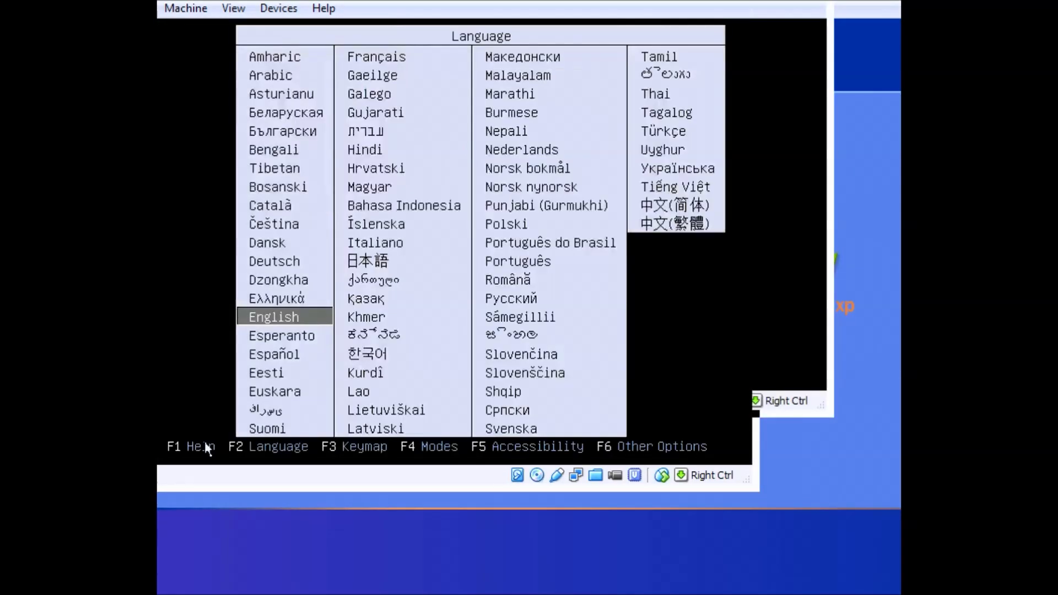
# Keep English as the boot language and start Install Lubuntu
pyautogui.click(210, 342)
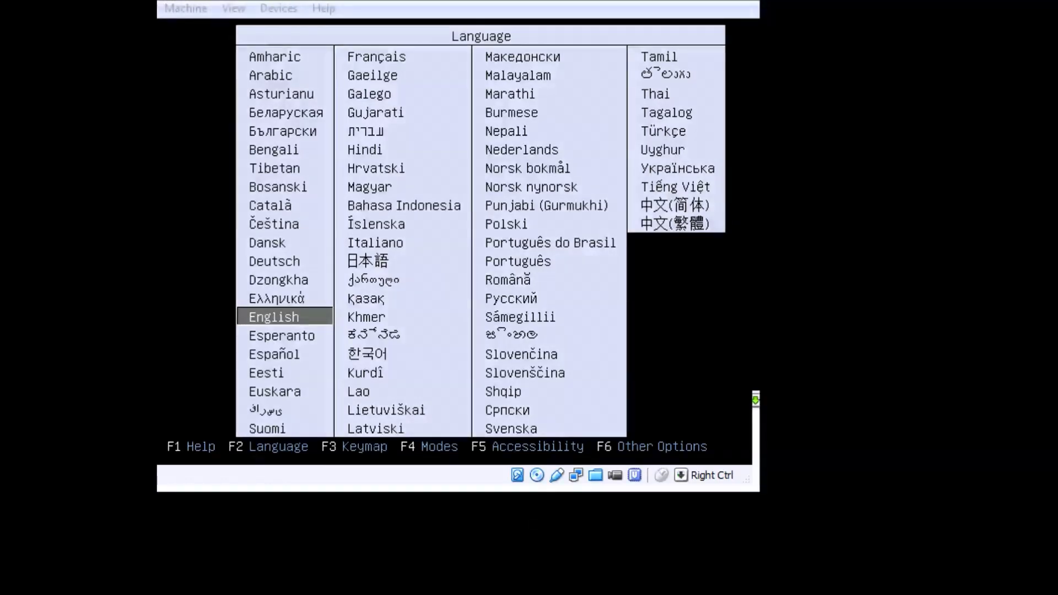
pyautogui.press('Control_R')
pyautogui.press('Return')
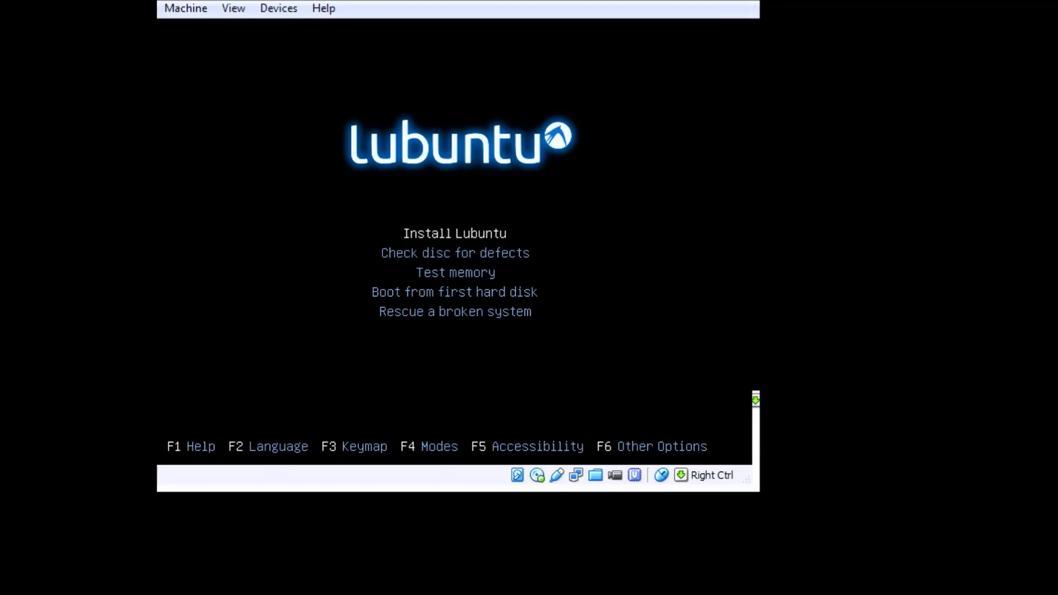
pyautogui.press('Return')
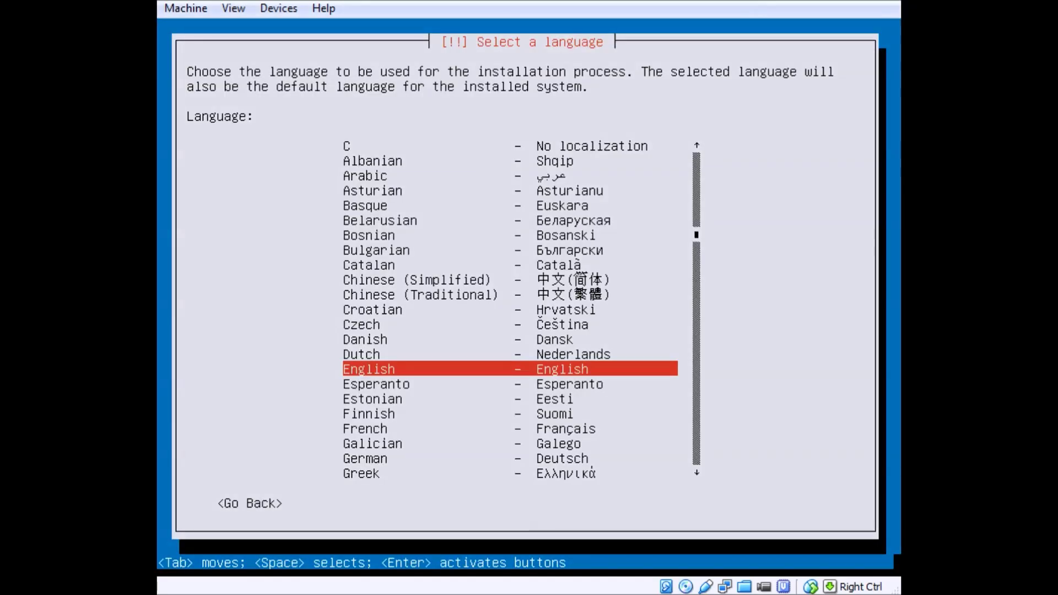
# Choose English, United States, no keyboard detection, and an English (US) keyboard
pyautogui.press('Return')
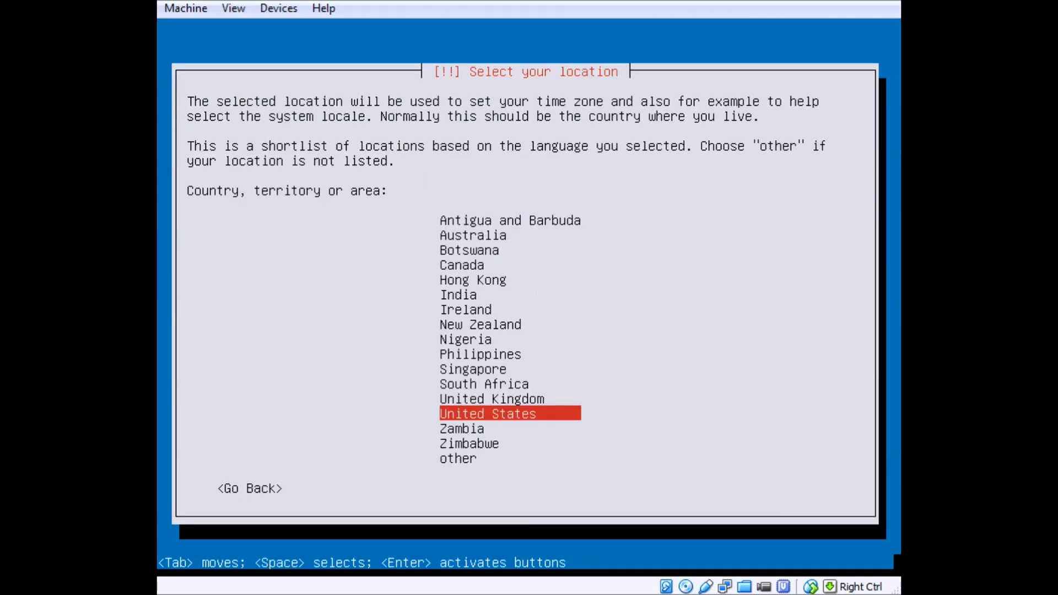
pyautogui.press('Return')
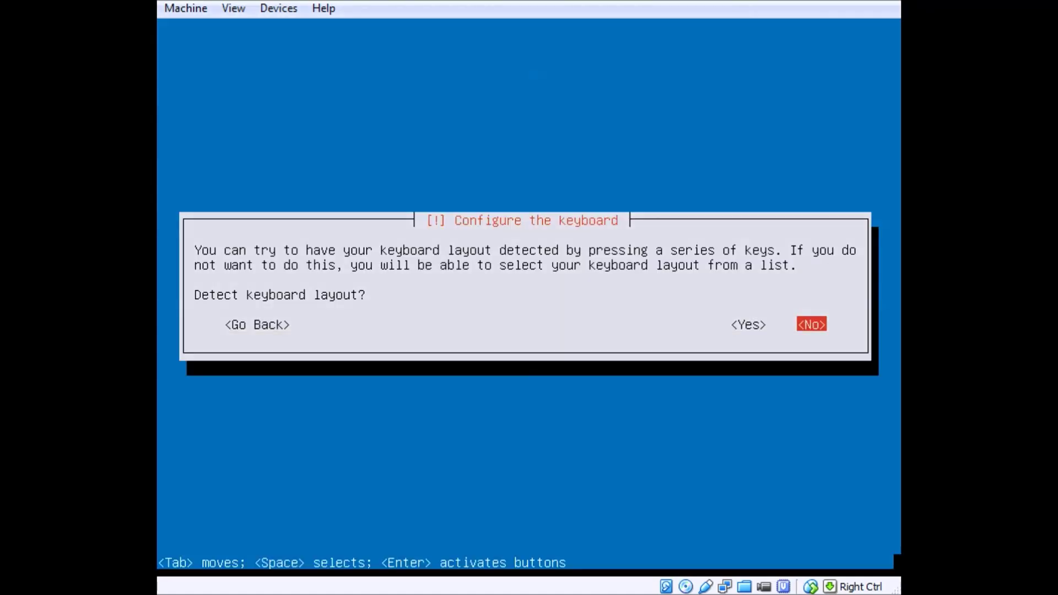
pyautogui.press('Return')
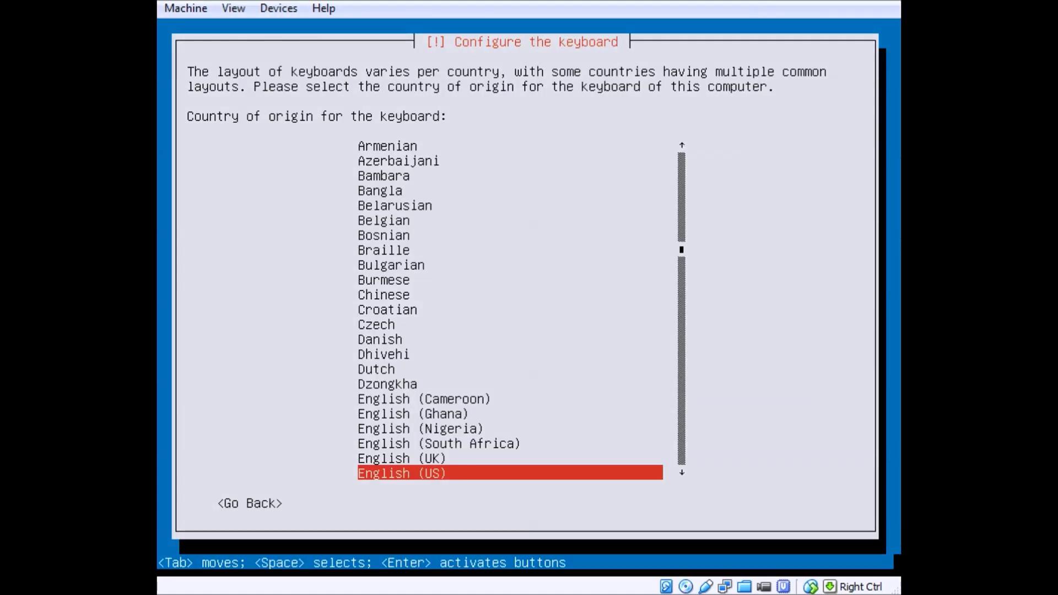
pyautogui.press('Return')
pyautogui.press('Return')
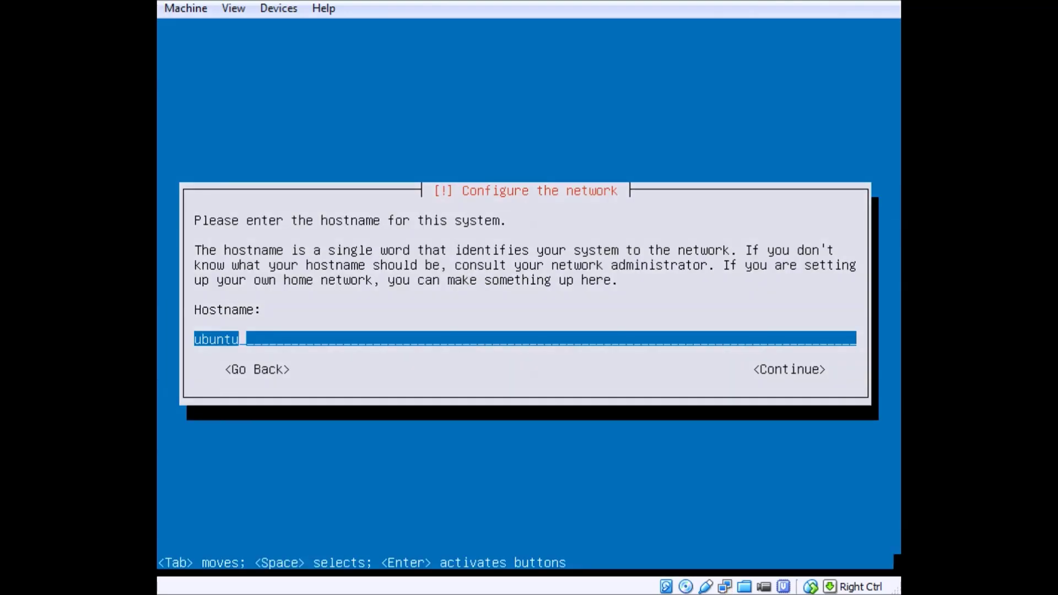
# Keep hostname ubuntu, enter the user's full name, and accept the suggested username
pyautogui.press('Return')
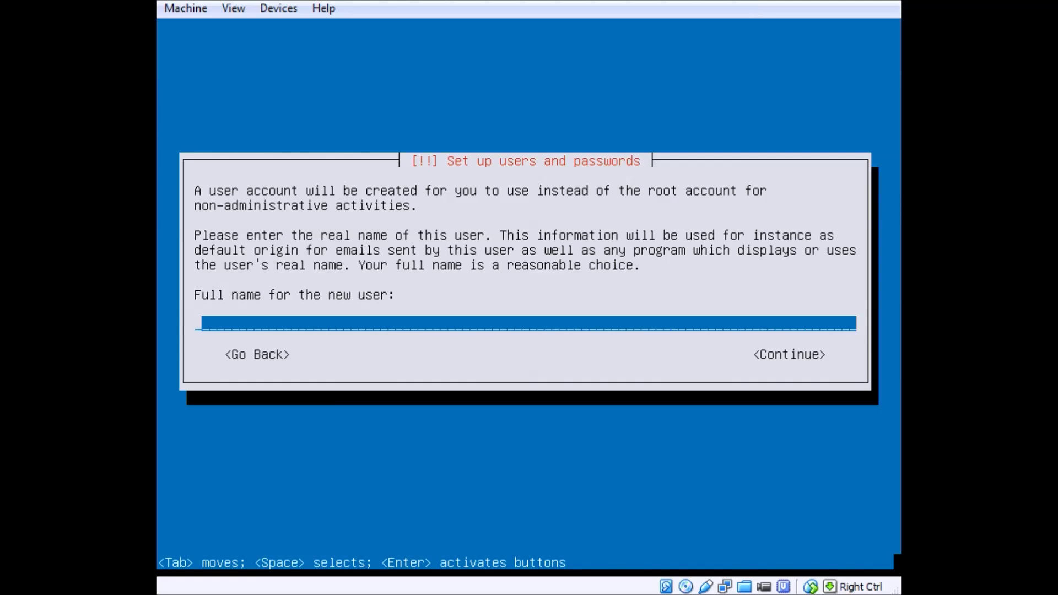
pyautogui.write('holycow13')
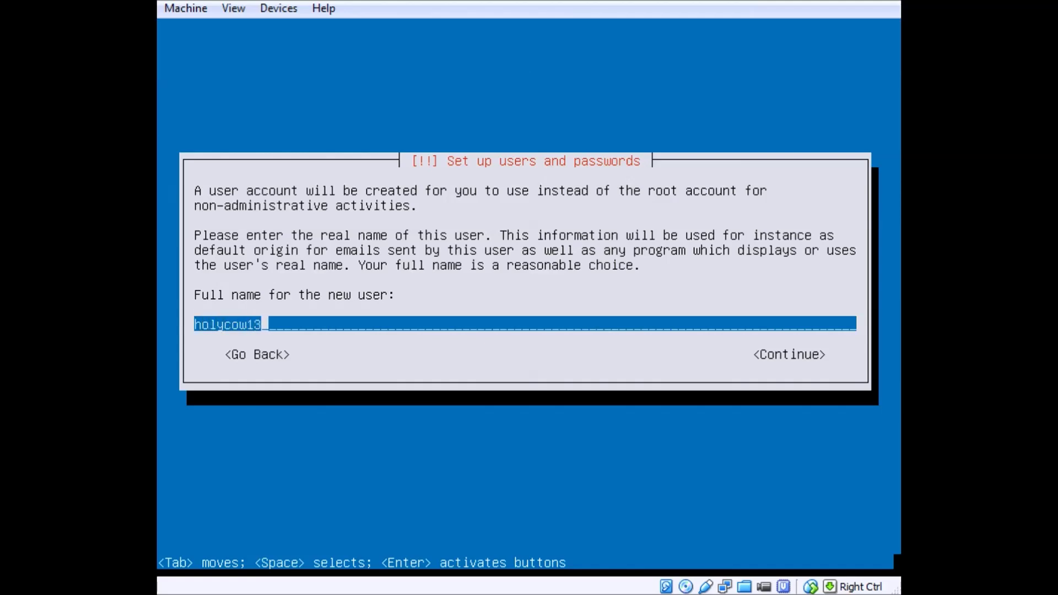
pyautogui.press('BackSpace')
pyautogui.press('BackSpace')
pyautogui.press('Return')
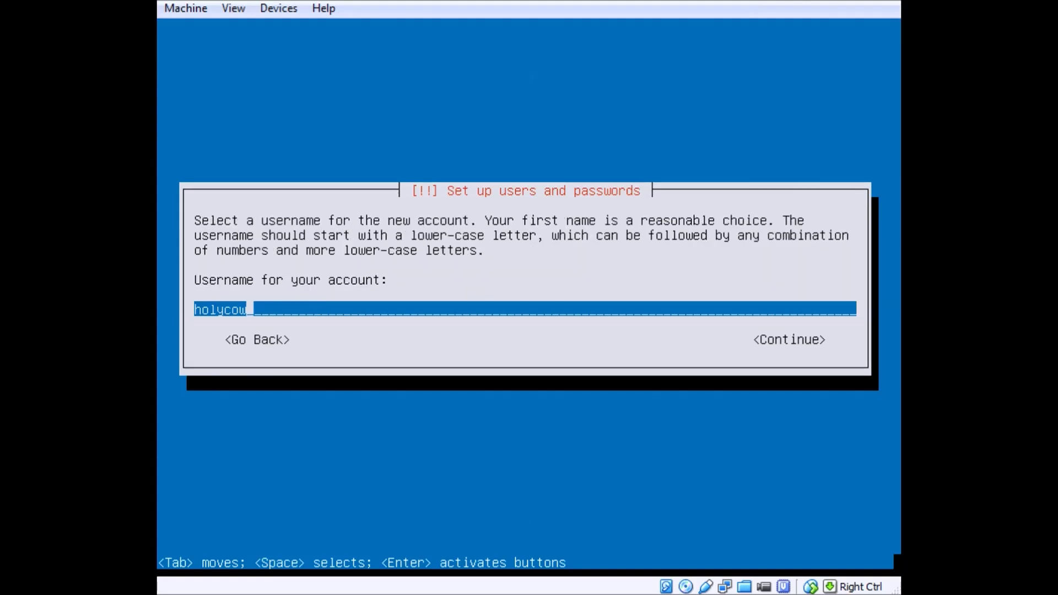
pyautogui.press('Return')
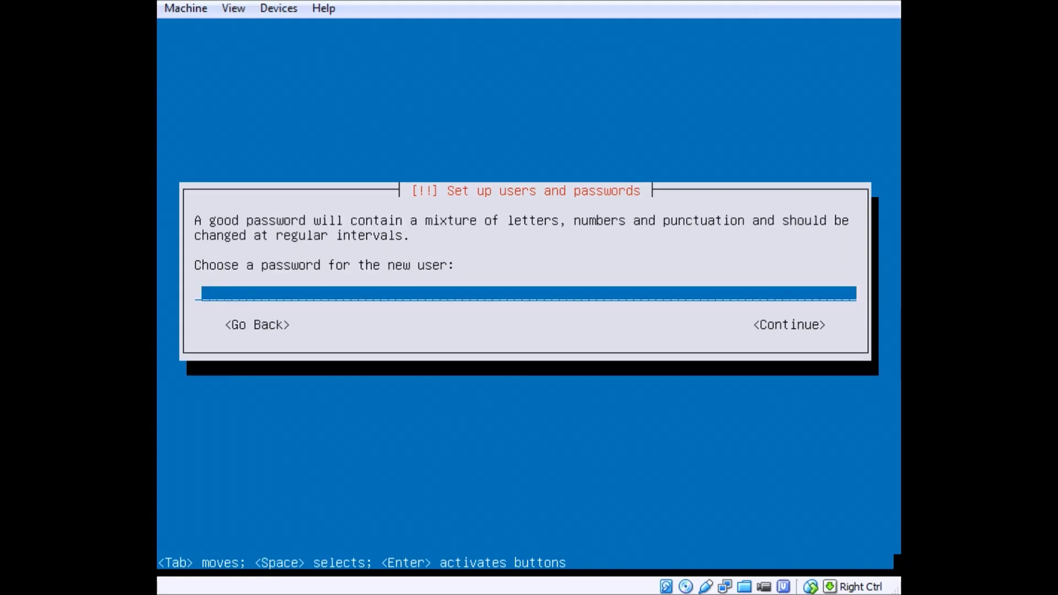
# Set and confirm the account password, decline home encryption, and accept America/New_York time zone
pyautogui.write('******')
pyautogui.write('**')
pyautogui.press('Return')
pyautogui.write('******')
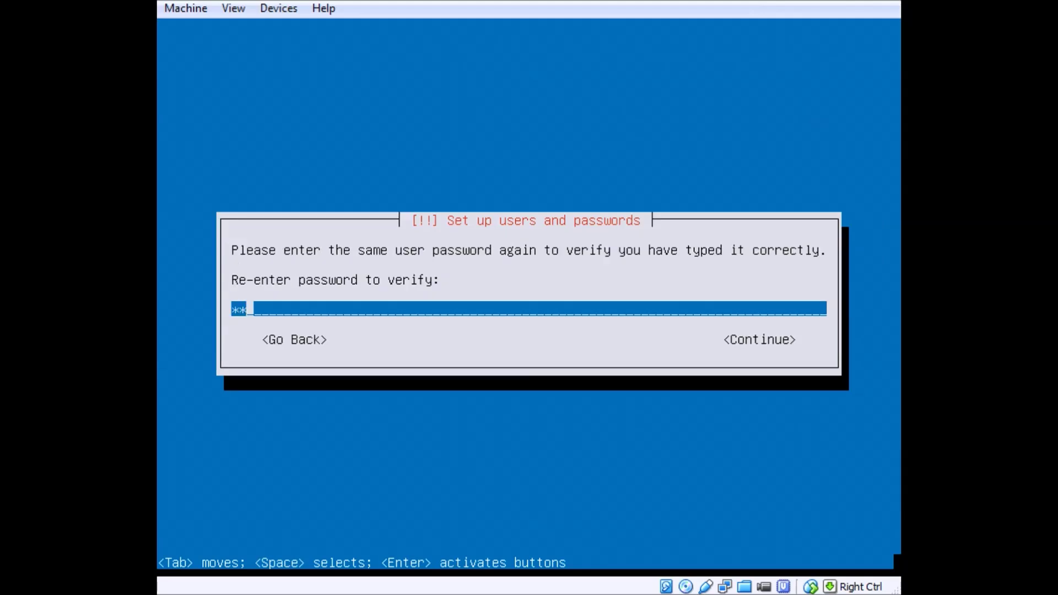
pyautogui.write('**')
pyautogui.press('Return')
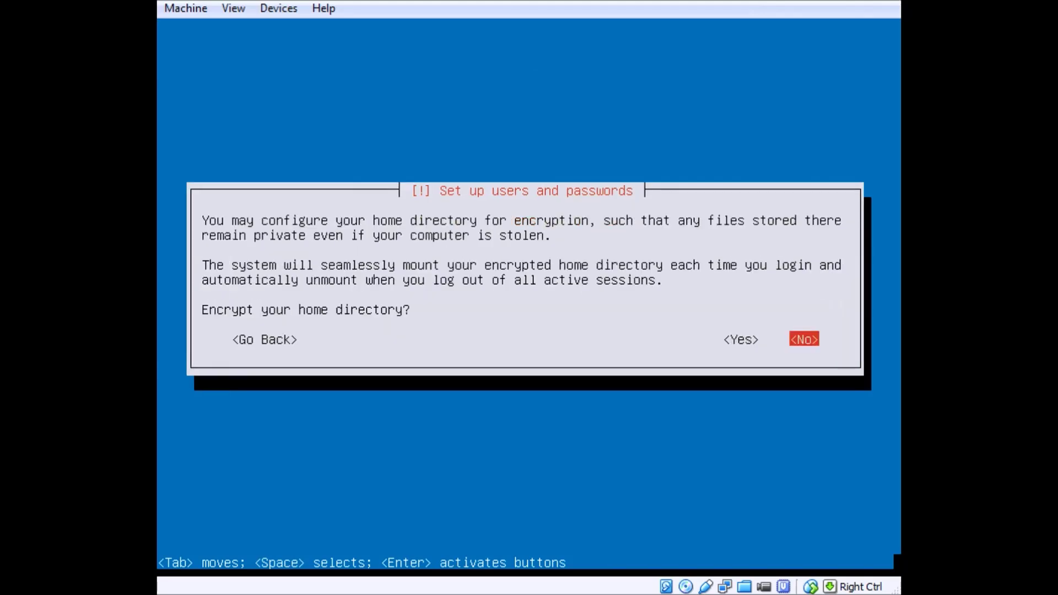
pyautogui.press('Return')
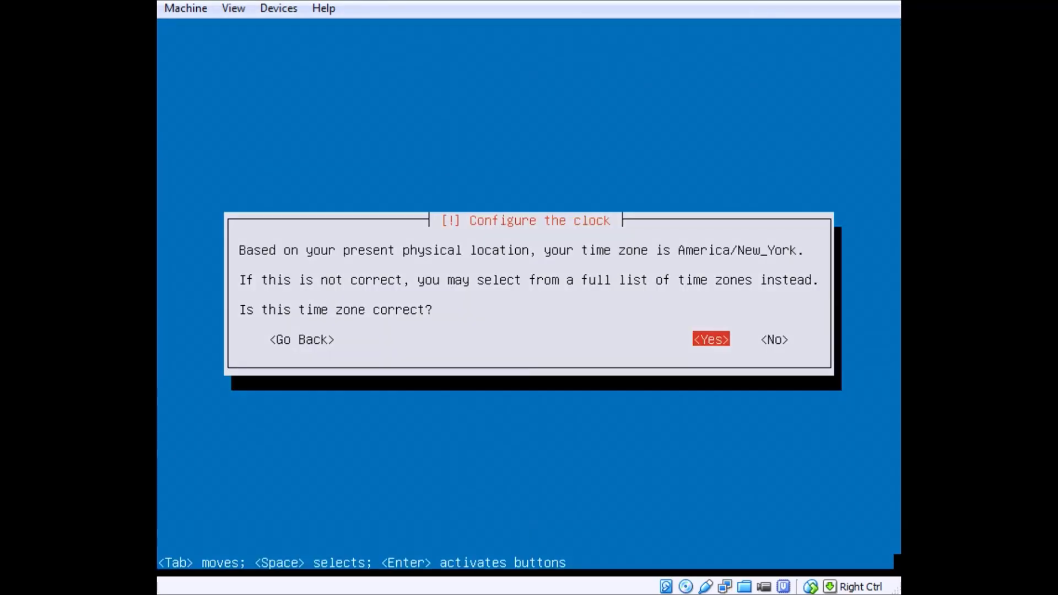
pyautogui.press('Return')
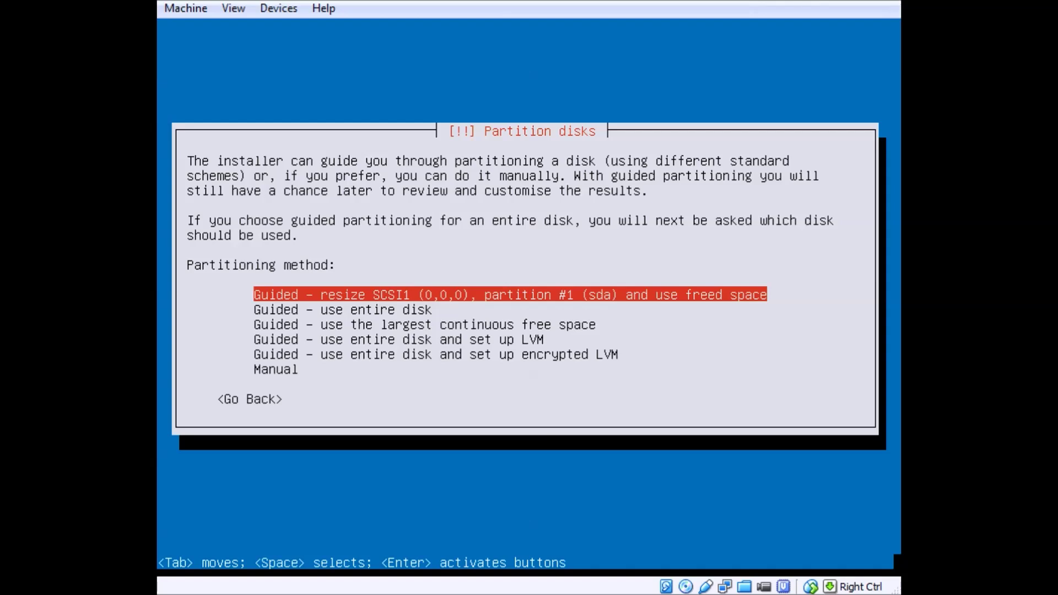
# Choose guided partitioning using the largest continuous free space
pyautogui.press('Down')
pyautogui.press('Down')
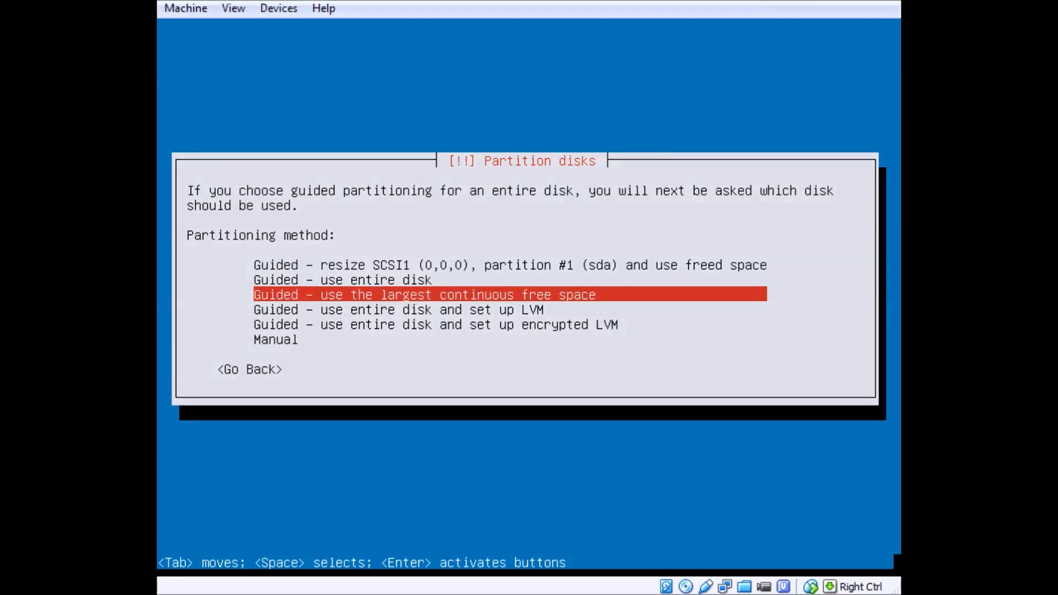
pyautogui.press('Return')
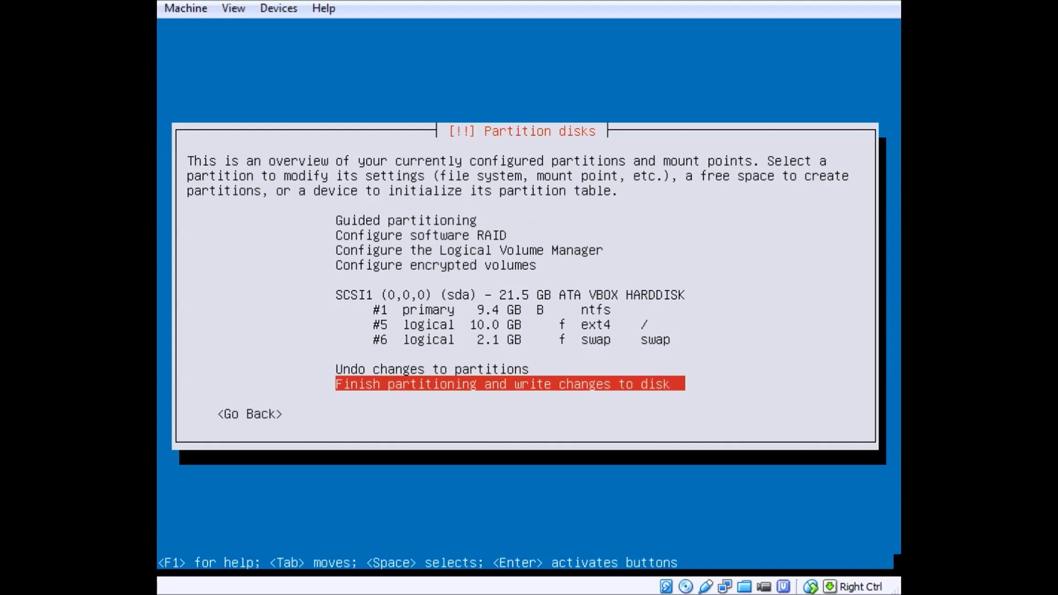
# Finish partitioning and confirm Yes to write the changes, letting formatting and base-system installation run
pyautogui.press('Return')
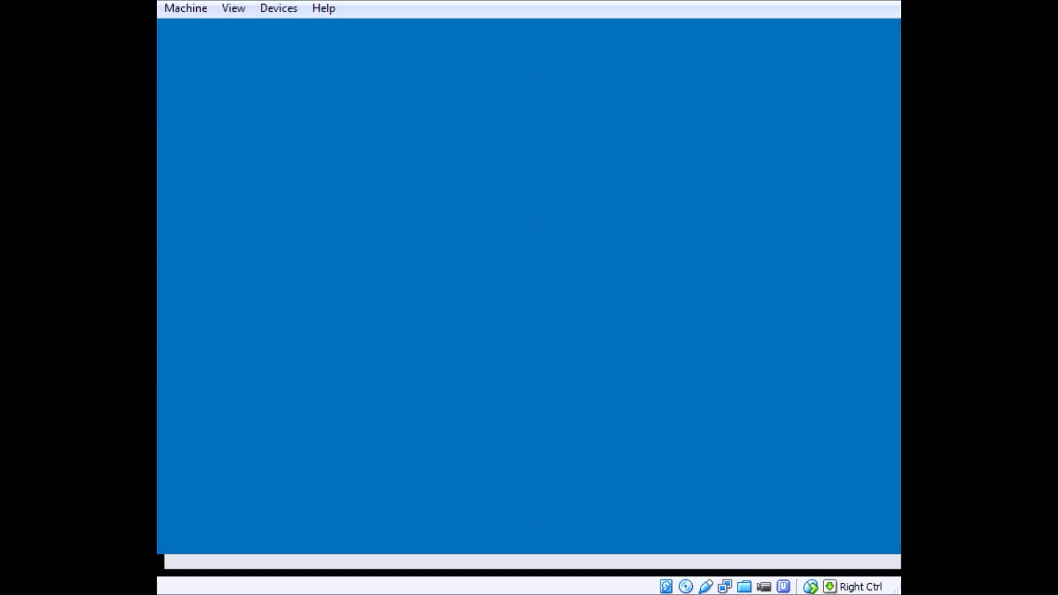
pyautogui.press('Tab')
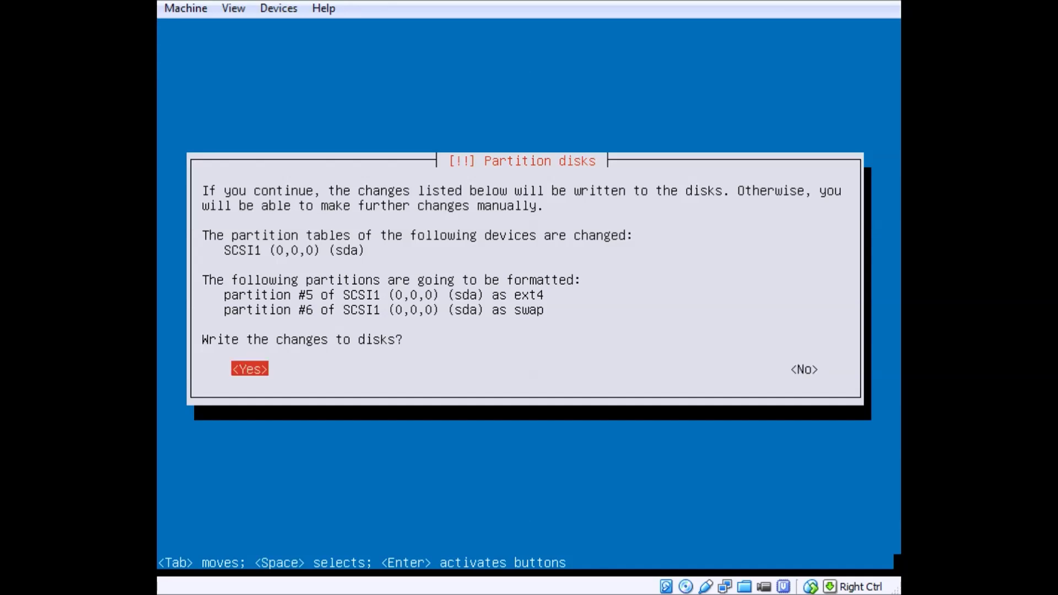
pyautogui.press('Return')
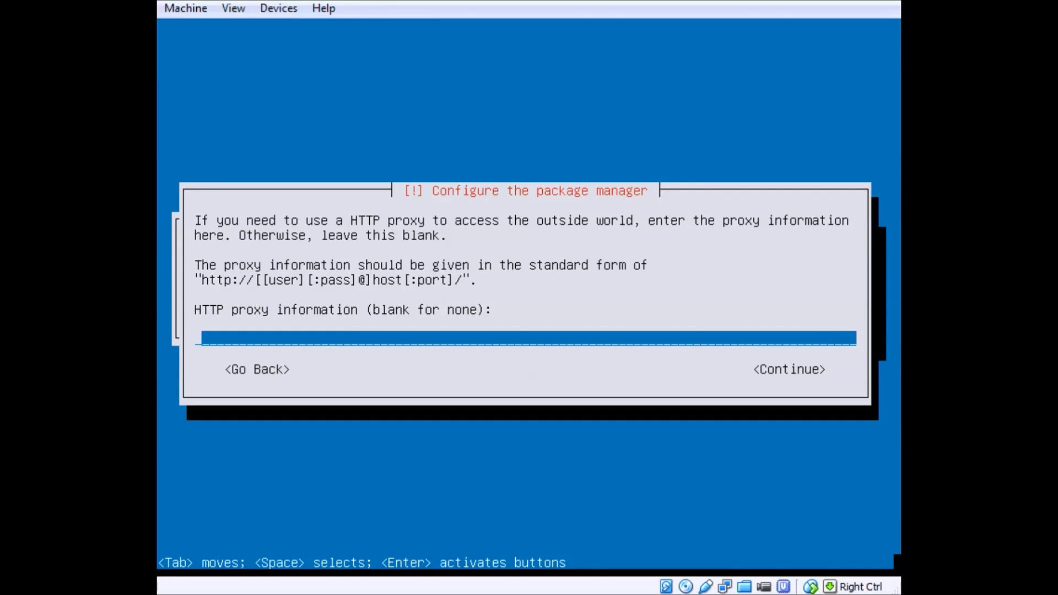
# Leave the HTTP proxy blank, install GRUB to the master boot record, and reboot
pyautogui.press('Return')
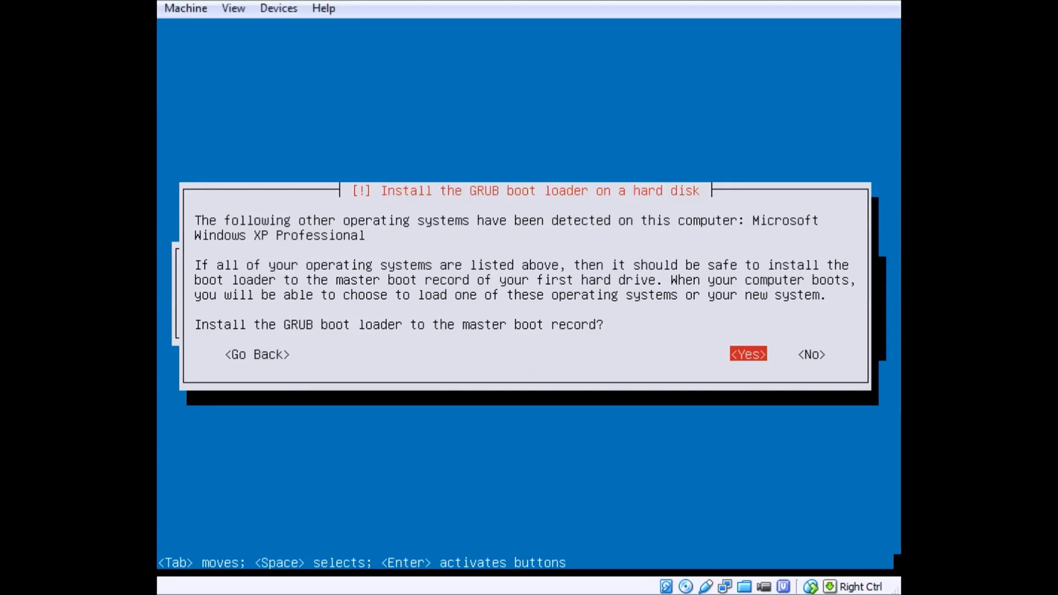
pyautogui.press('Return')
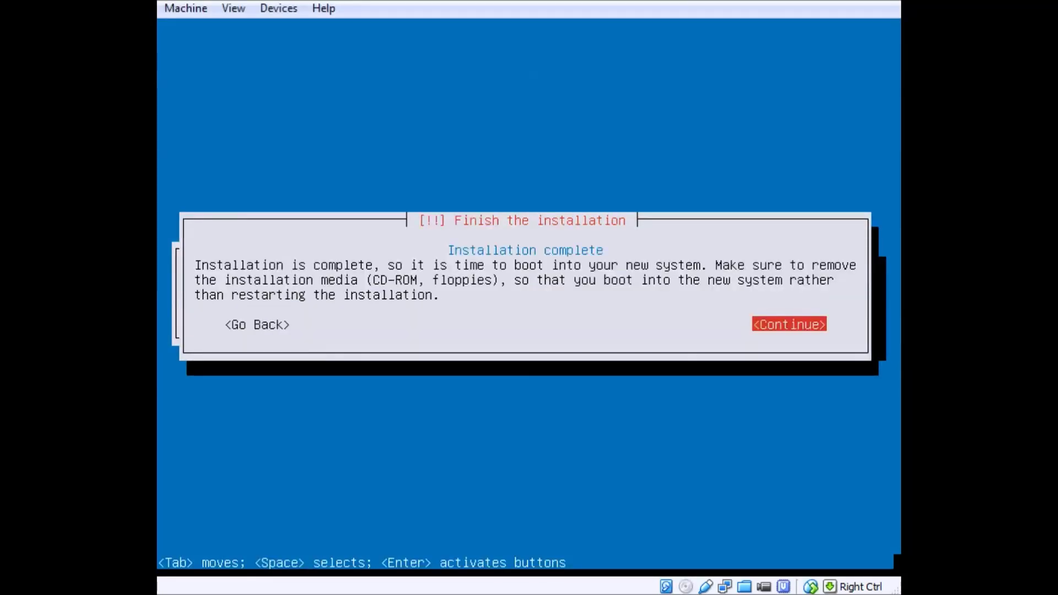
pyautogui.press('Return')
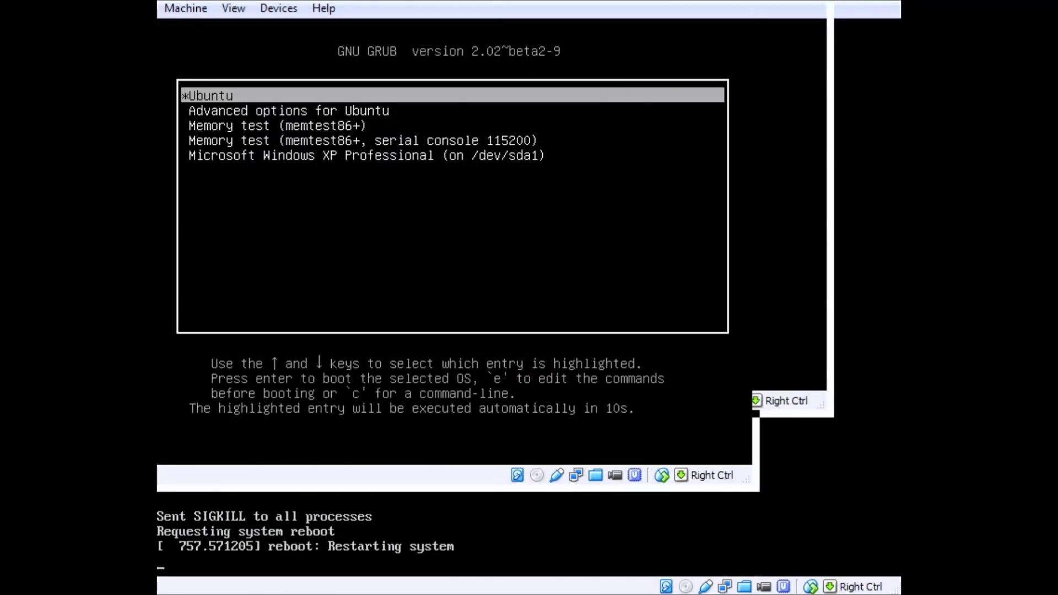
# Look through the GRUB entries, including the memory tests, then boot the Ubuntu entry
pyautogui.press('Down')
pyautogui.press('Down')
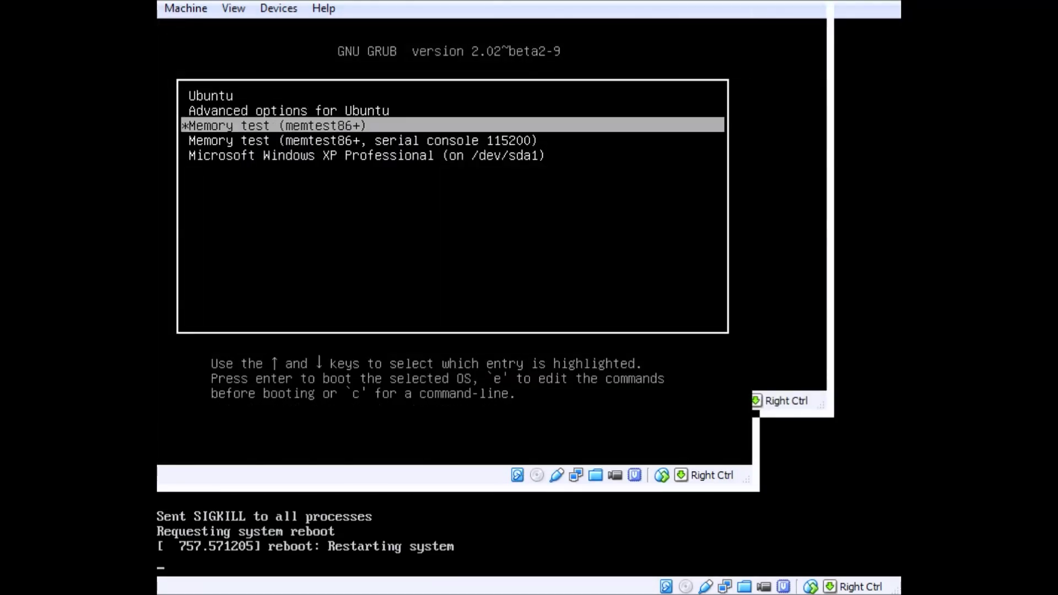
pyautogui.press('Up')
pyautogui.press('Up')
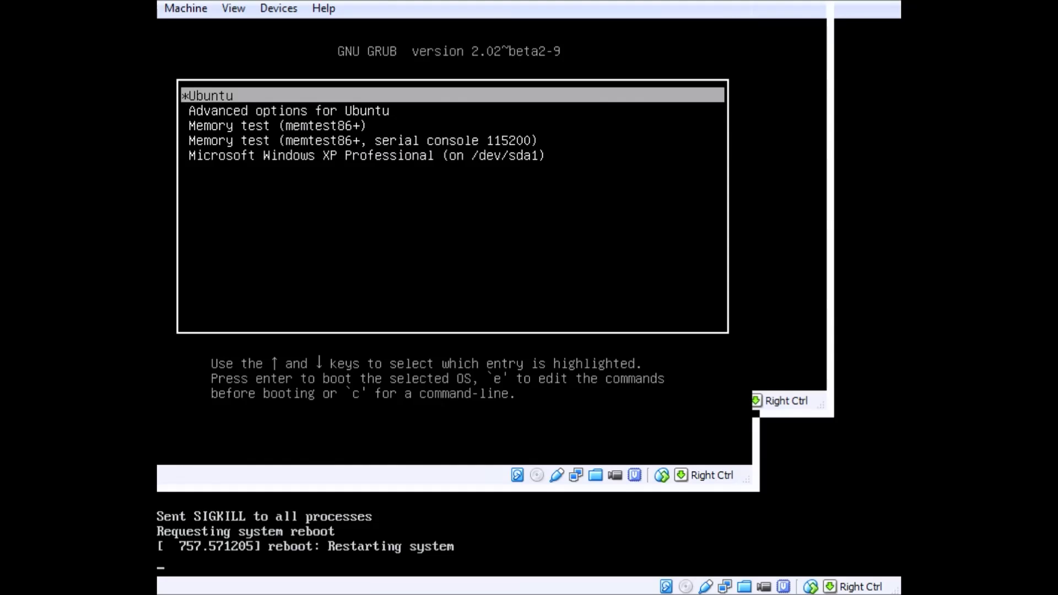
pyautogui.press('Down')
pyautogui.press('Down')
pyautogui.press('Down')
pyautogui.press('Down')
pyautogui.press('Up')
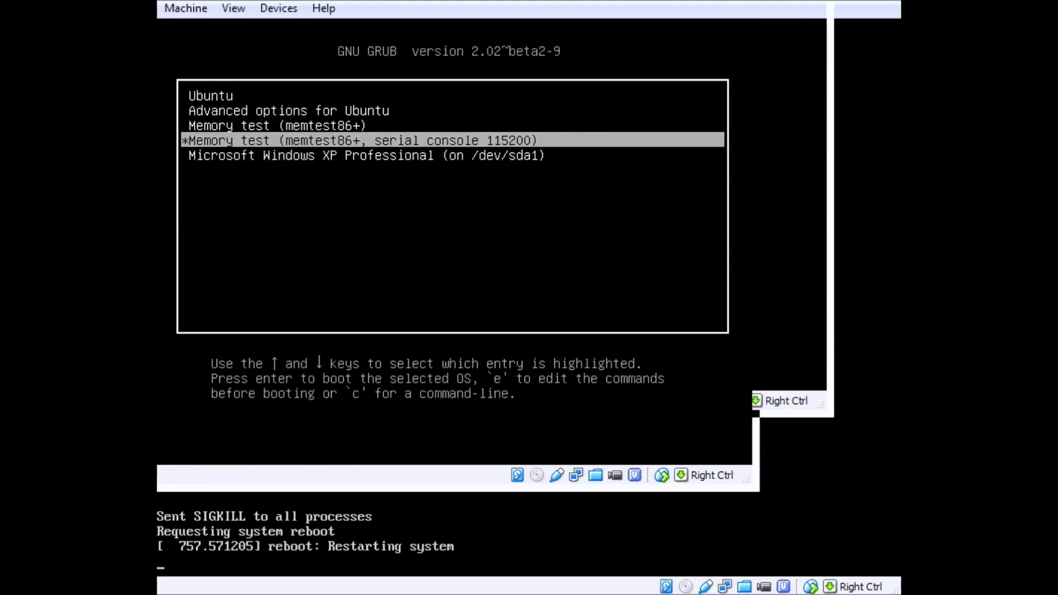
pyautogui.press('Up')
pyautogui.press('Up')
pyautogui.press('Up')
pyautogui.press('Return')
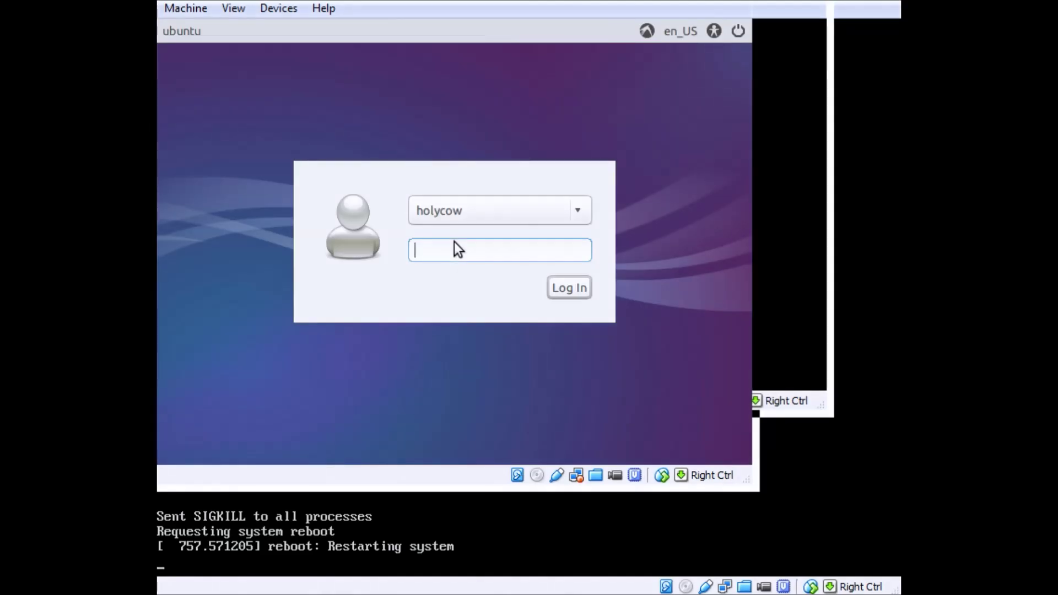
# Log in as the new user by entering the account password
pyautogui.write('••••••••')
pyautogui.press('Return')
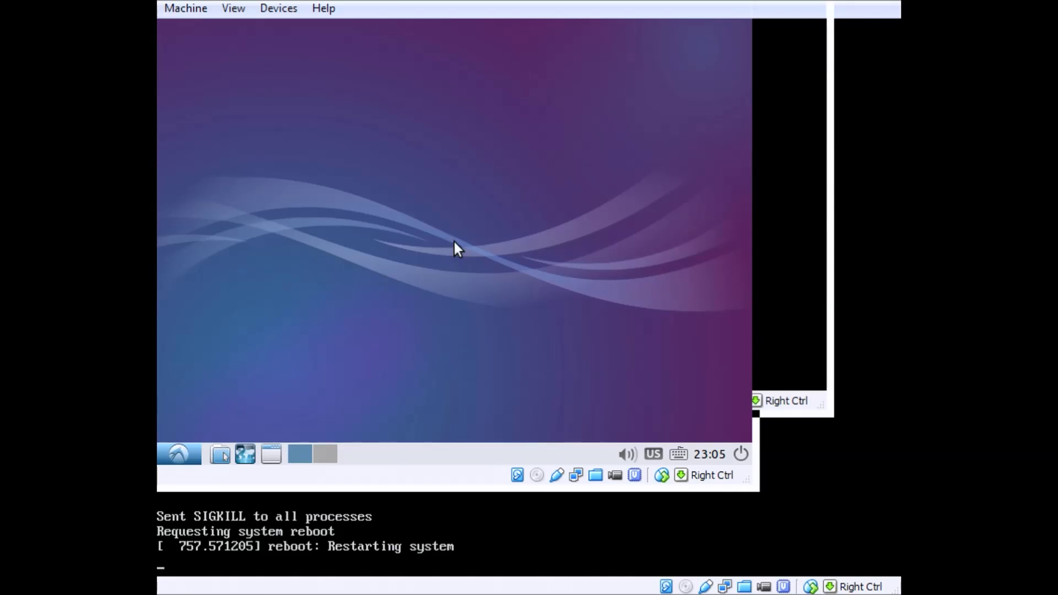
# Enlarge the VM window, then launch Firefox Web Browser from the applications menu and close it
pyautogui.moveTo(746, 485); pyautogui.dragTo(885, 565)
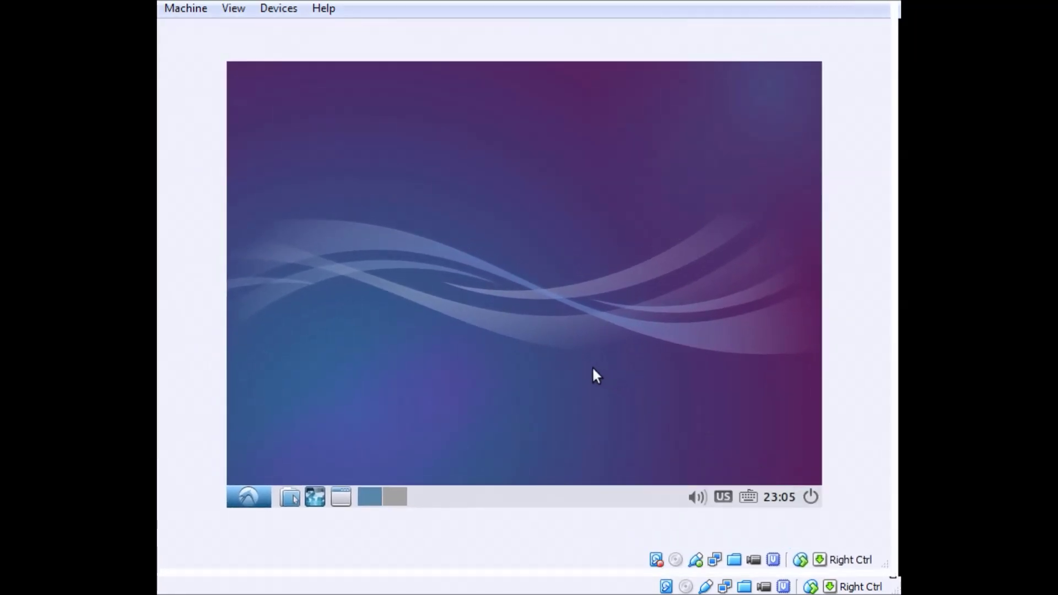
pyautogui.click(248, 497)
pyautogui.moveTo(357, 318)
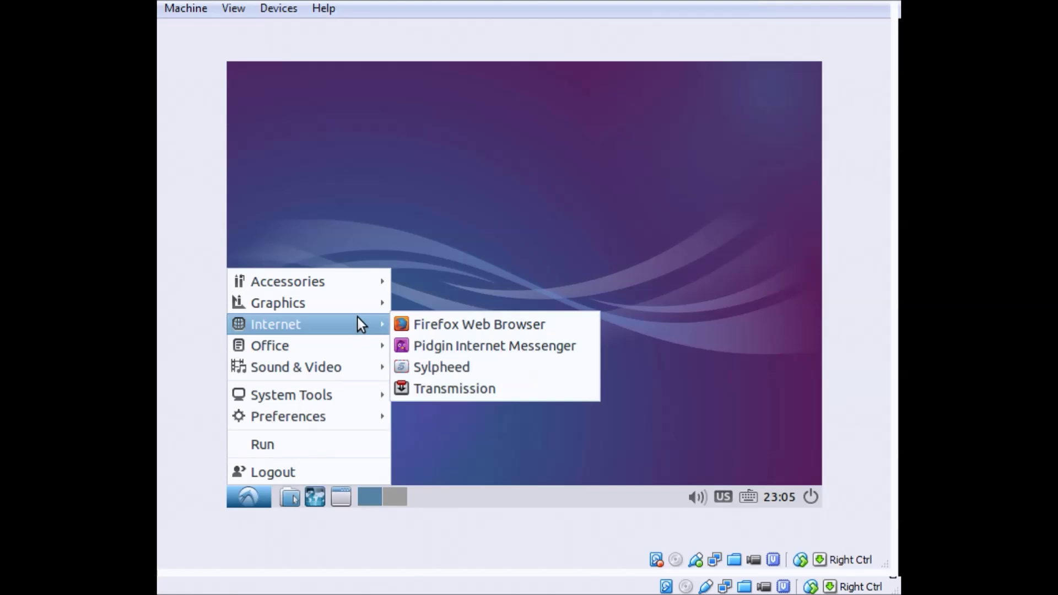
pyautogui.click(433, 326)
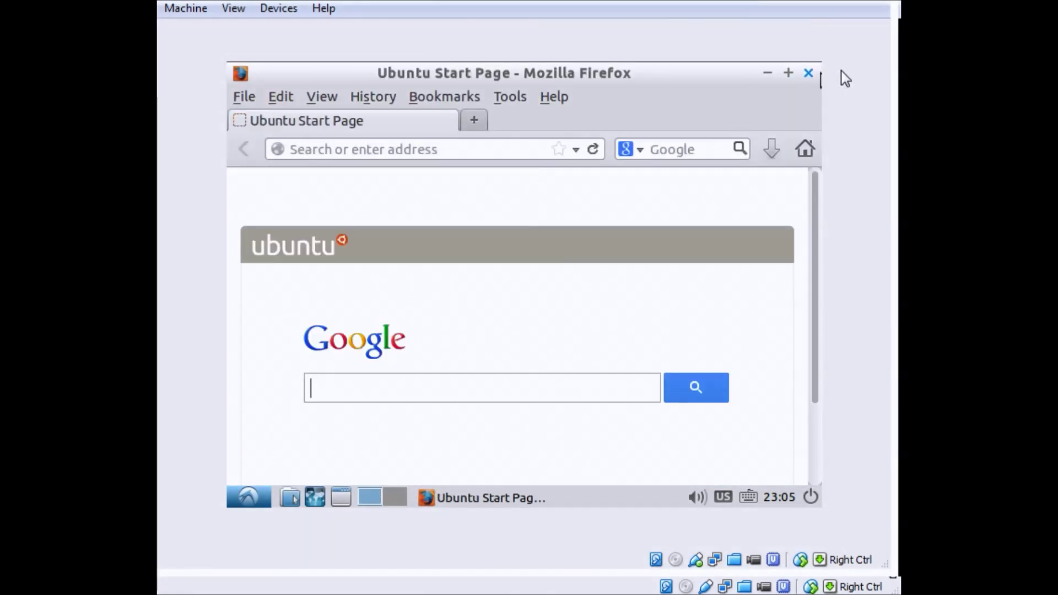
pyautogui.click(809, 73)
# Reboot Lubuntu through the Logout options in the applications menu
pyautogui.click(259, 496)
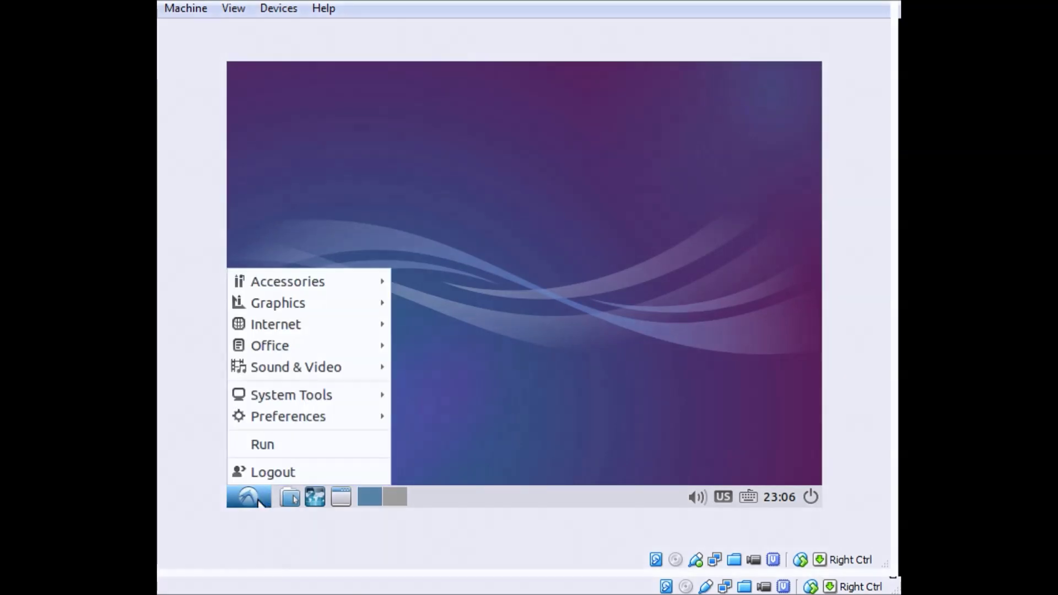
pyautogui.click(333, 475)
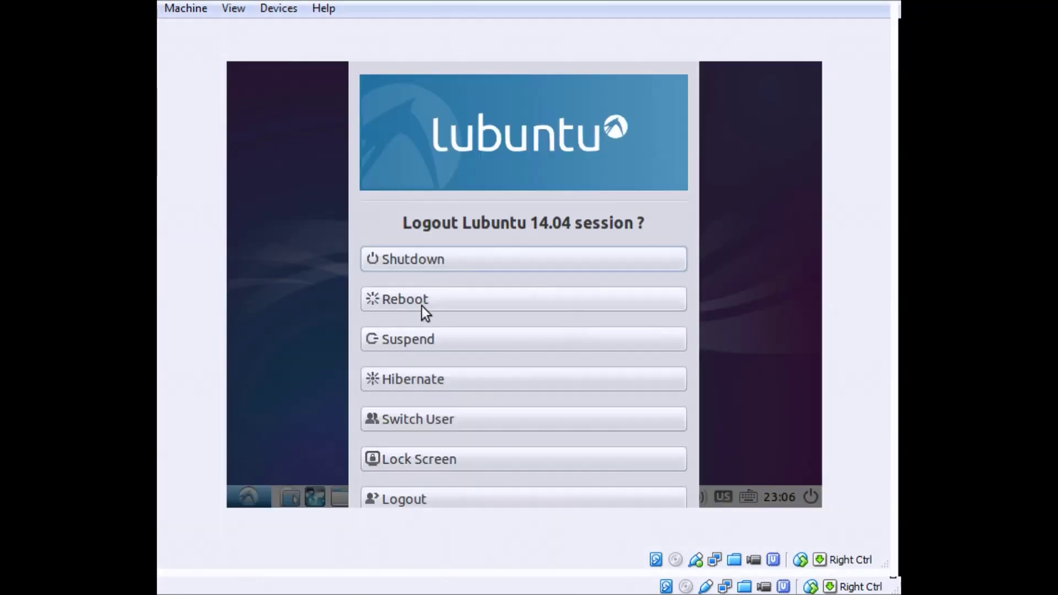
pyautogui.click(441, 302)
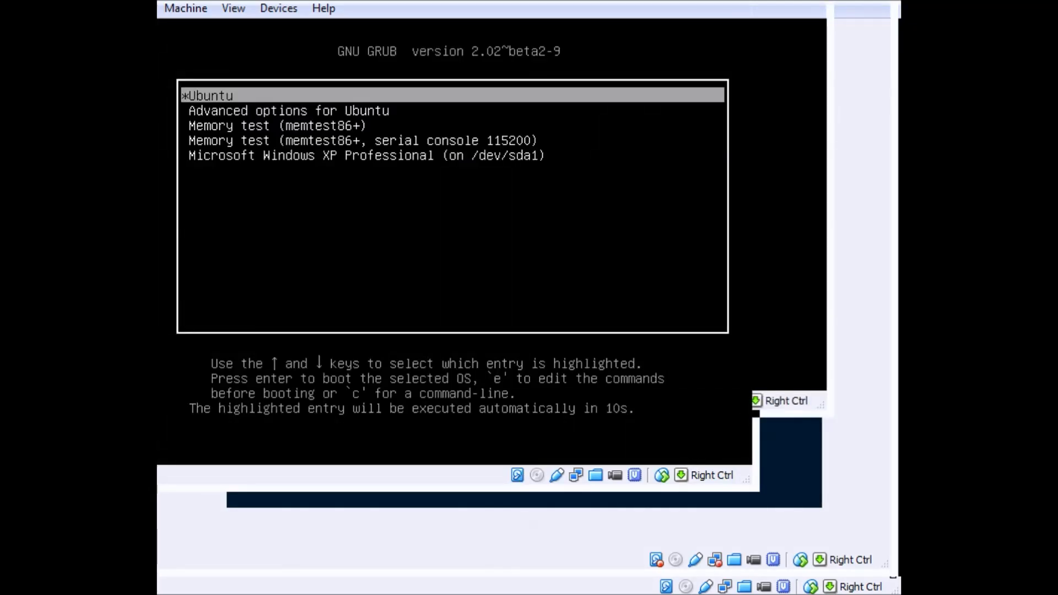
# Select the Microsoft Windows XP Professional entry in the GRUB menu
pyautogui.press('Down')
pyautogui.press('Down')
pyautogui.press('Down')
pyautogui.press('Down')
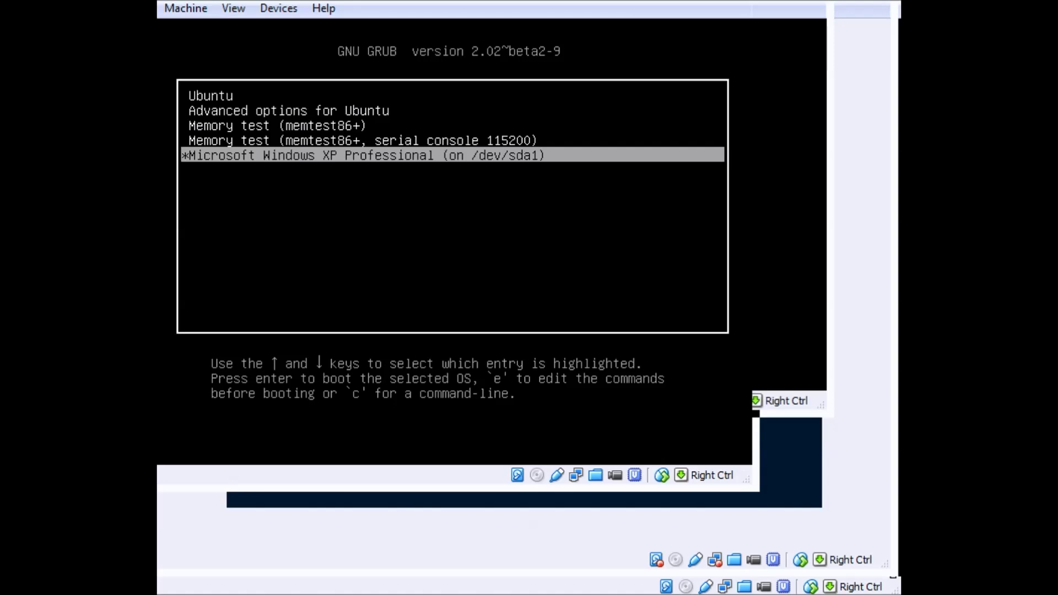